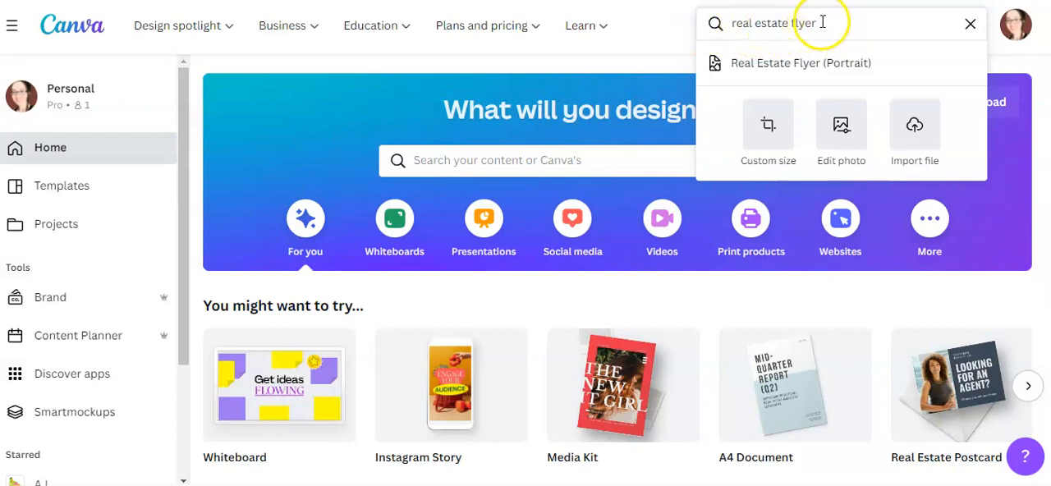
# Create a Real Estate Flyer (Portrait) design and apply the Just Listed template with the modern grey house
pyautogui.click(805, 74)
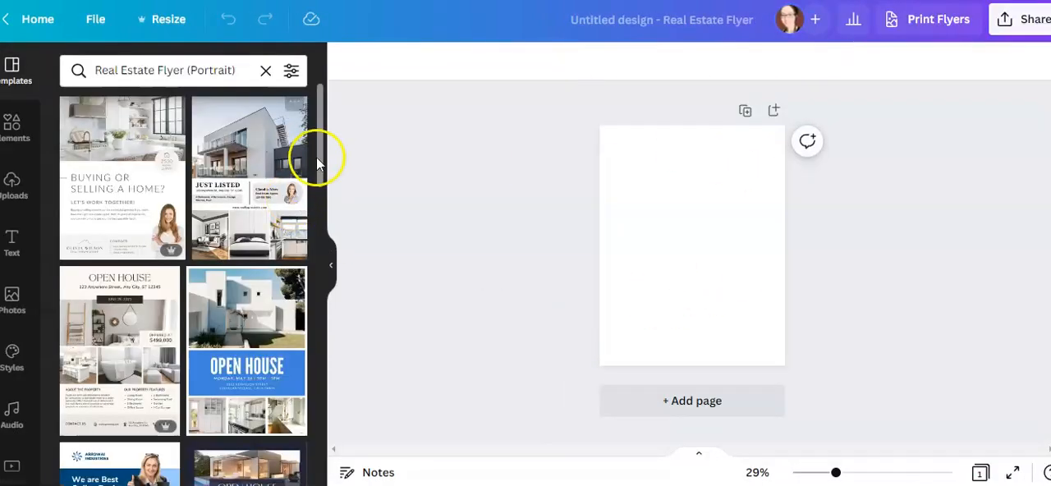
pyautogui.moveTo(324, 153); pyautogui.dragTo(321, 294)
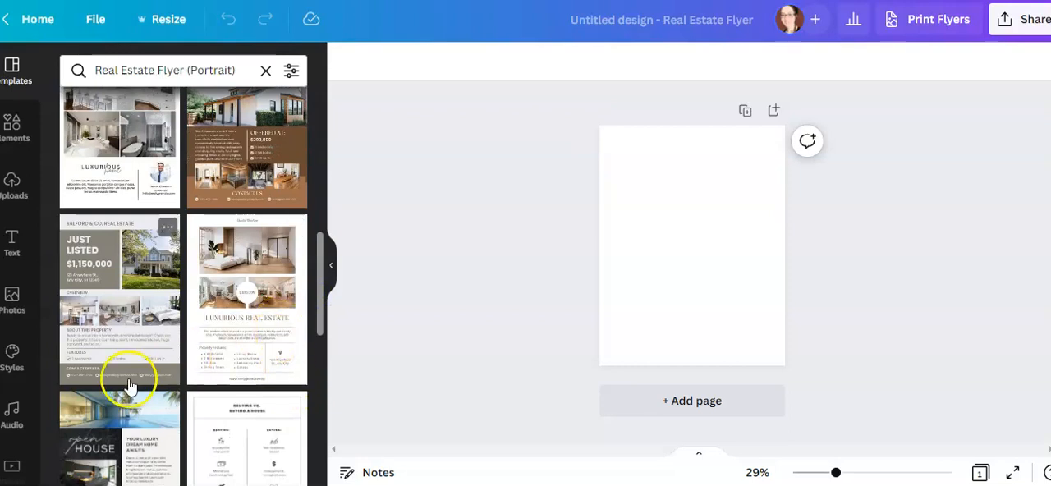
pyautogui.moveTo(318, 278); pyautogui.dragTo(320, 336)
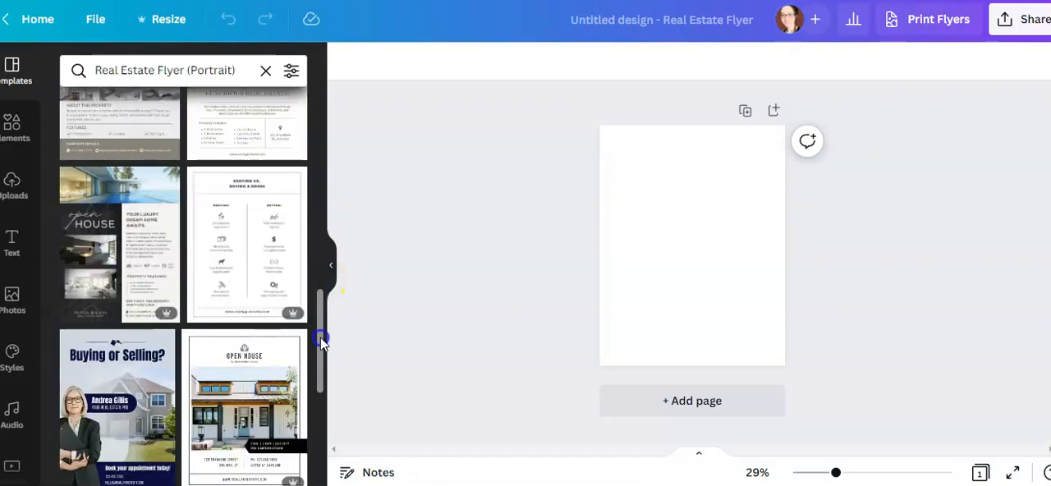
pyautogui.moveTo(156, 313)
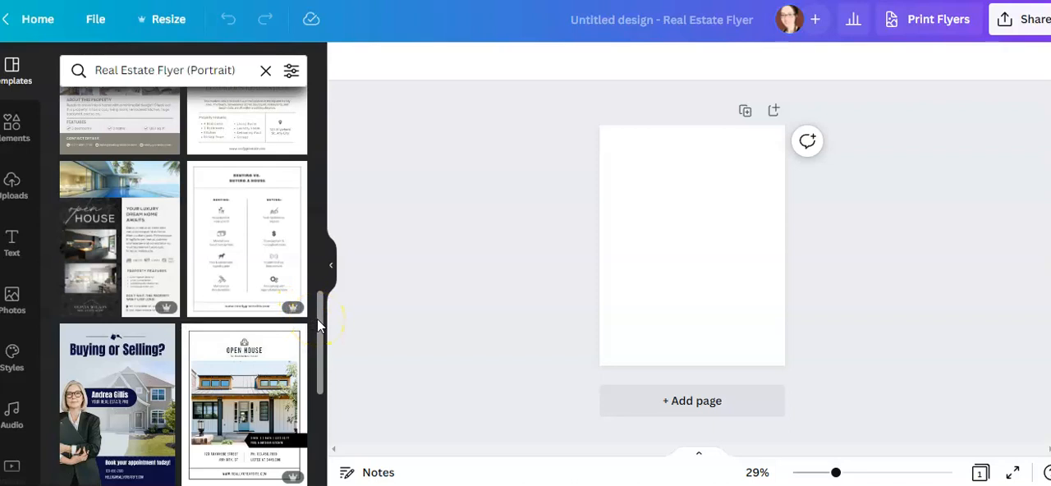
pyautogui.moveTo(320, 324); pyautogui.dragTo(322, 121)
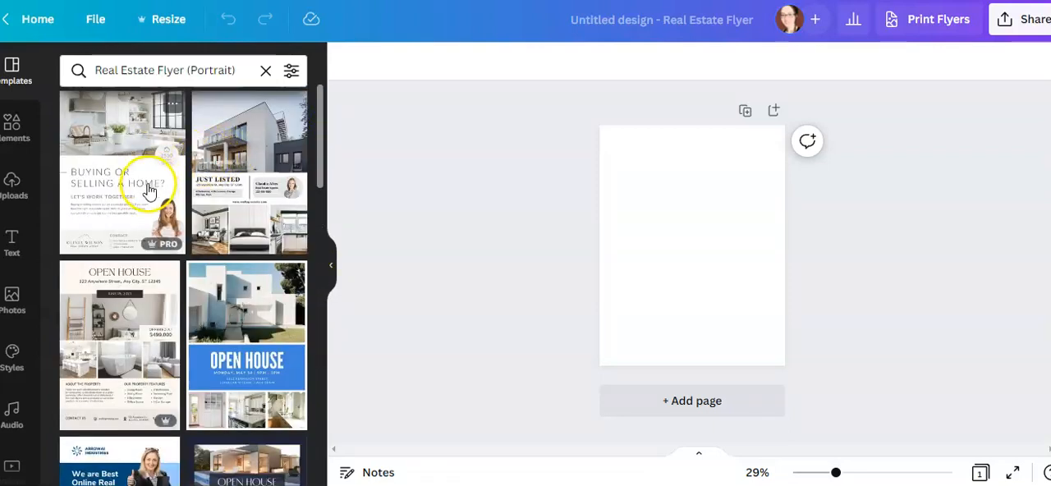
pyautogui.click(249, 187)
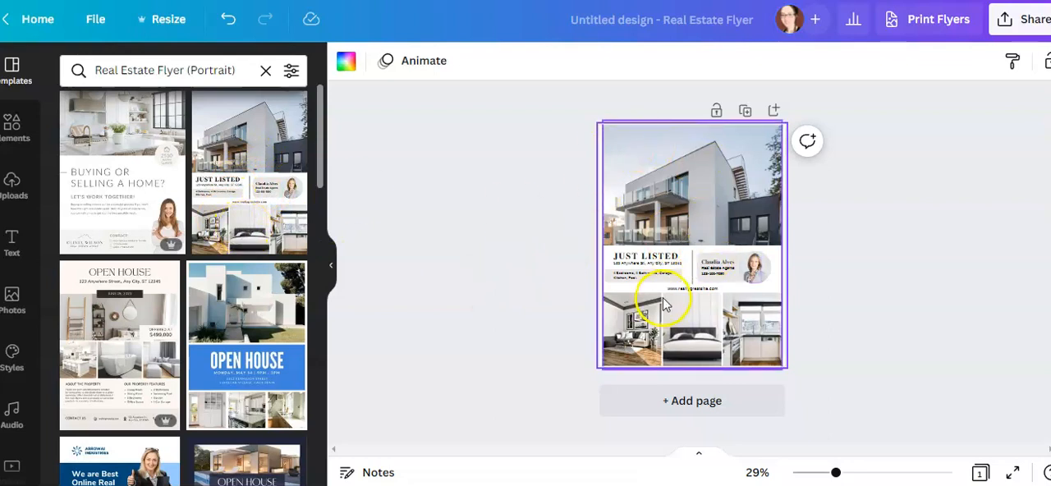
# Enlarge the flyer to 71% and examine its photos, listing text and agent details
pyautogui.moveTo(837, 473); pyautogui.dragTo(873, 471)
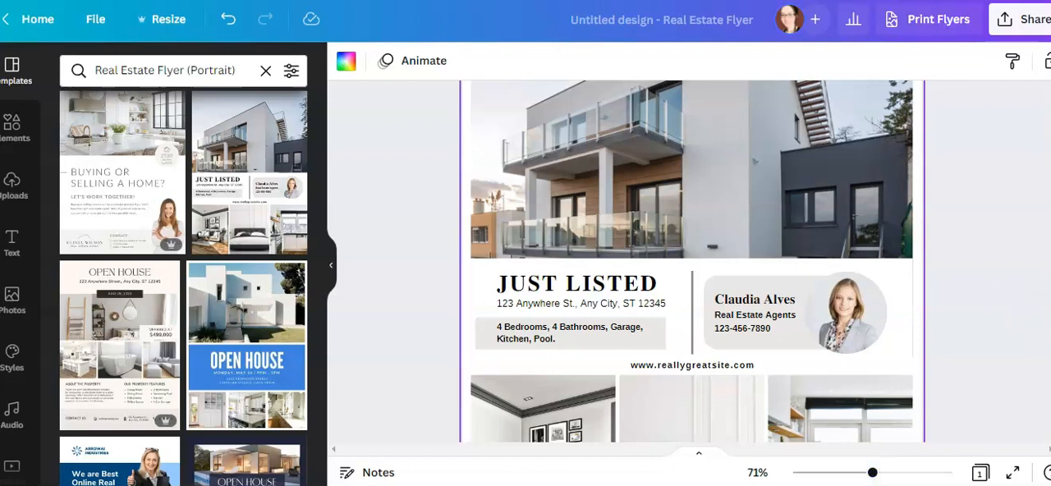
pyautogui.scroll(3, 1036, 325)
pyautogui.scroll(-3, 692, 263)
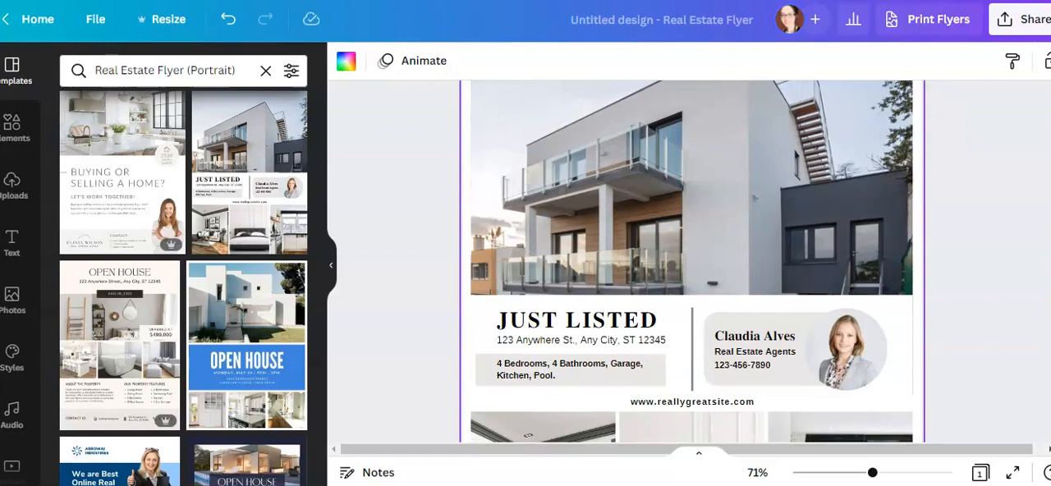
pyautogui.scroll(-2, 692, 263)
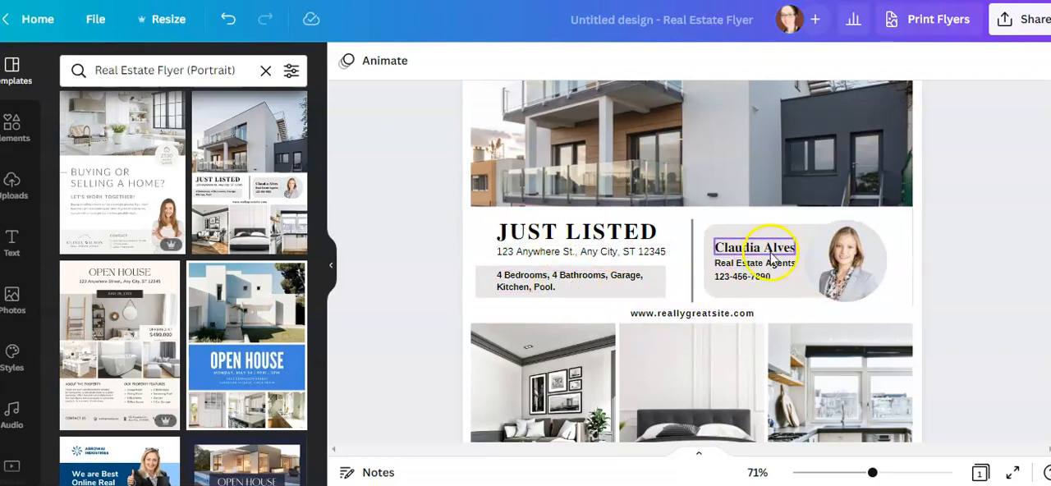
pyautogui.scroll(-3, 1005, 268)
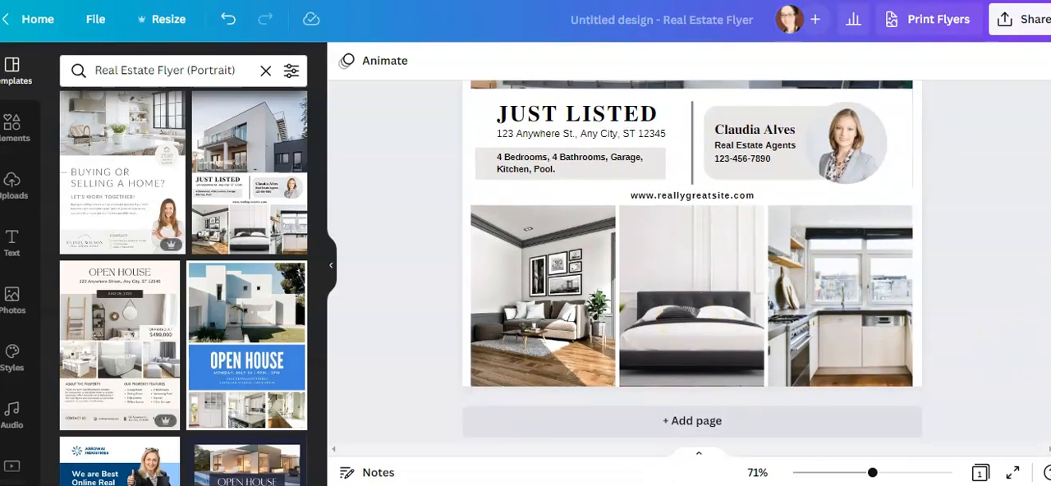
pyautogui.scroll(5, 692, 262)
pyautogui.scroll(2, 692, 263)
# Replace the large house photo at the head of the flyer with the uploaded kitchen image
pyautogui.click(792, 241)
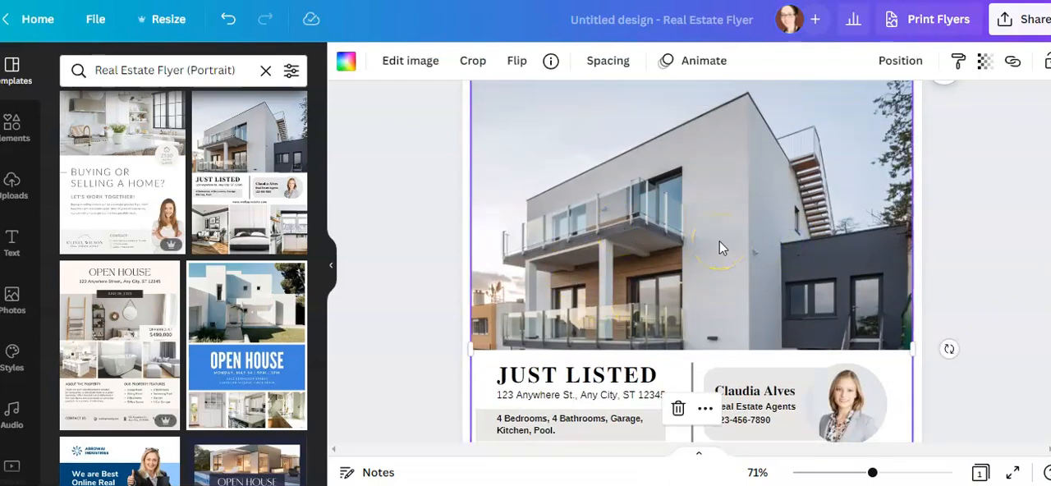
pyautogui.press('Delete')
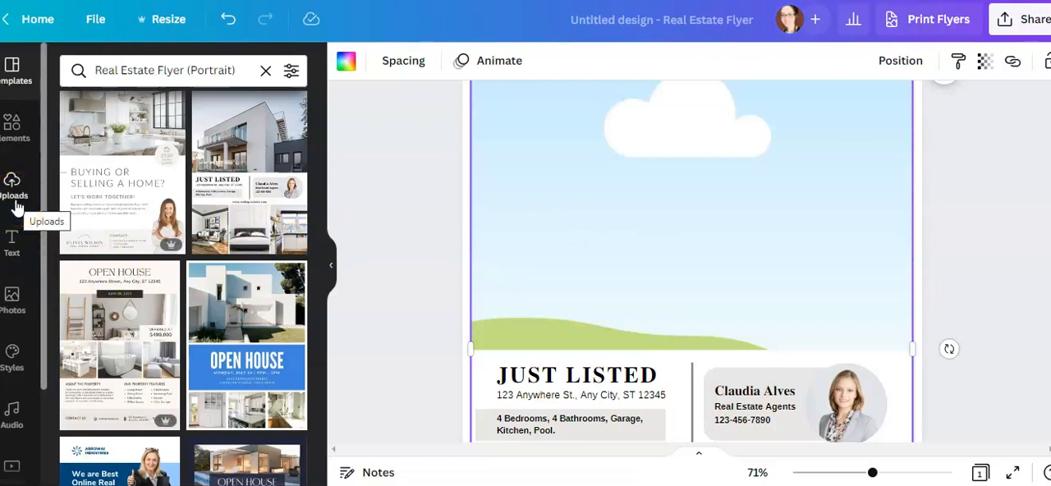
pyautogui.click(14, 209)
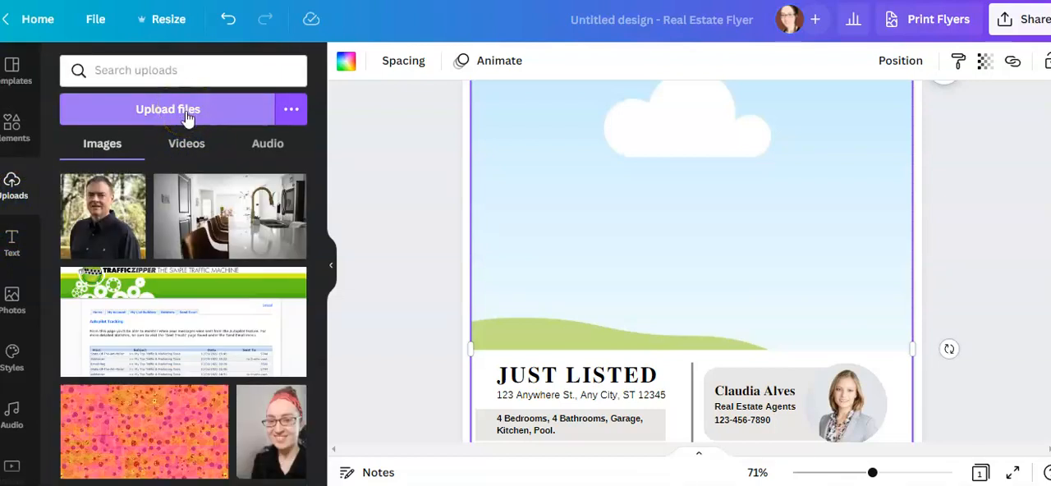
pyautogui.click(207, 234)
pyautogui.moveTo(207, 234); pyautogui.dragTo(584, 206)
pyautogui.click(399, 265)
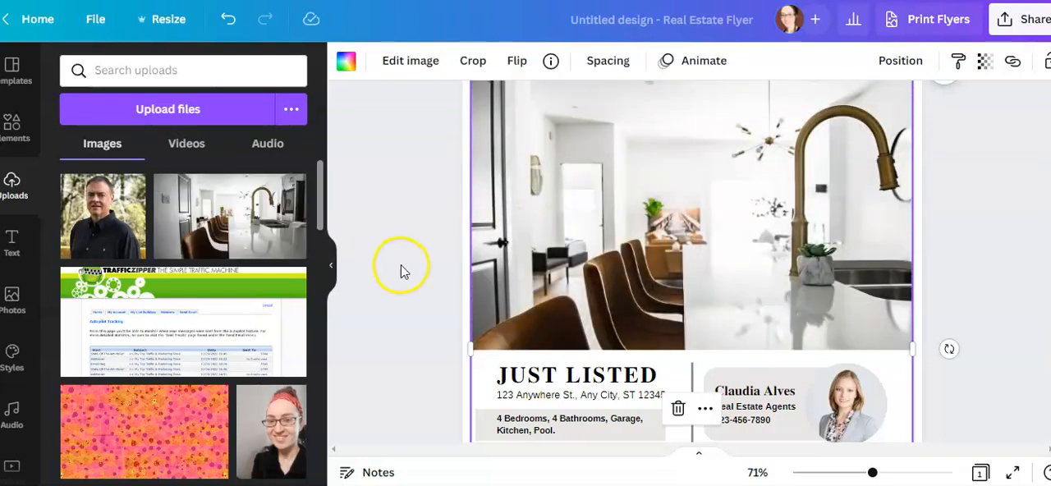
pyautogui.scroll(-3, 851, 272)
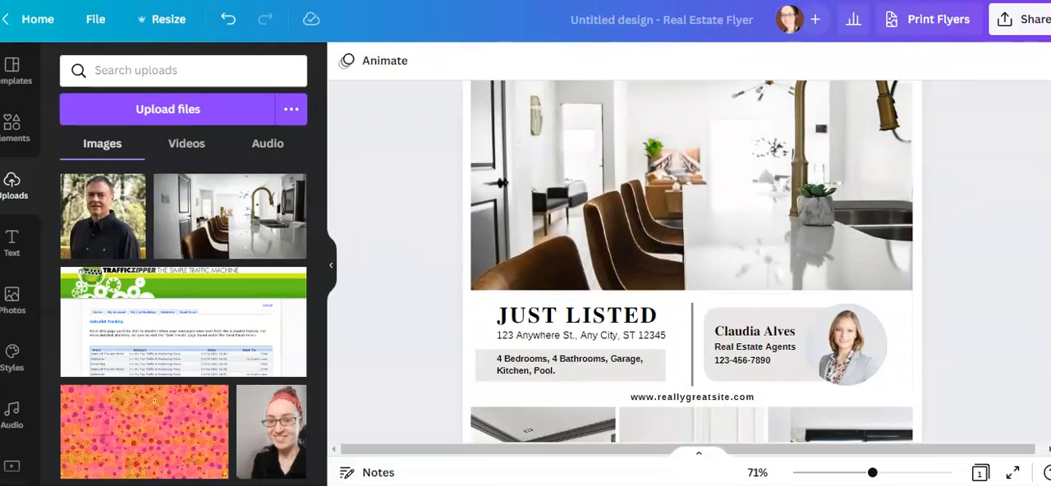
pyautogui.scroll(4, 851, 271)
pyautogui.click(851, 271)
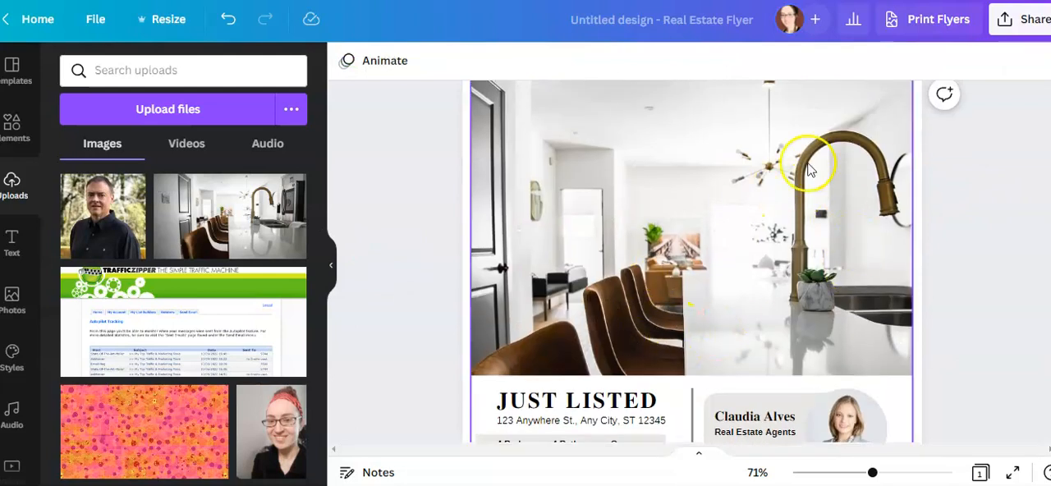
pyautogui.click(1026, 156)
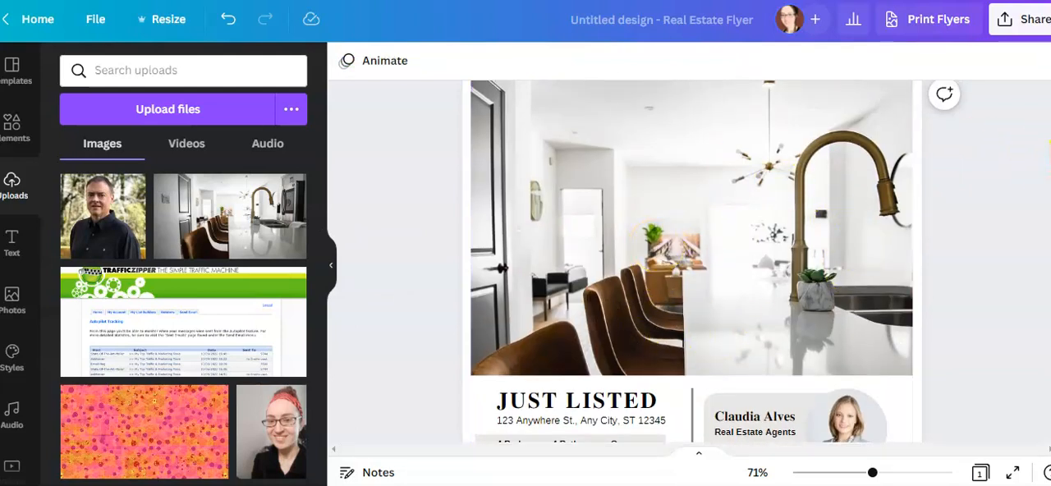
# Replace the placeholder street name in the address line under JUST LISTED with the property's street name
pyautogui.scroll(-4, 547, 291)
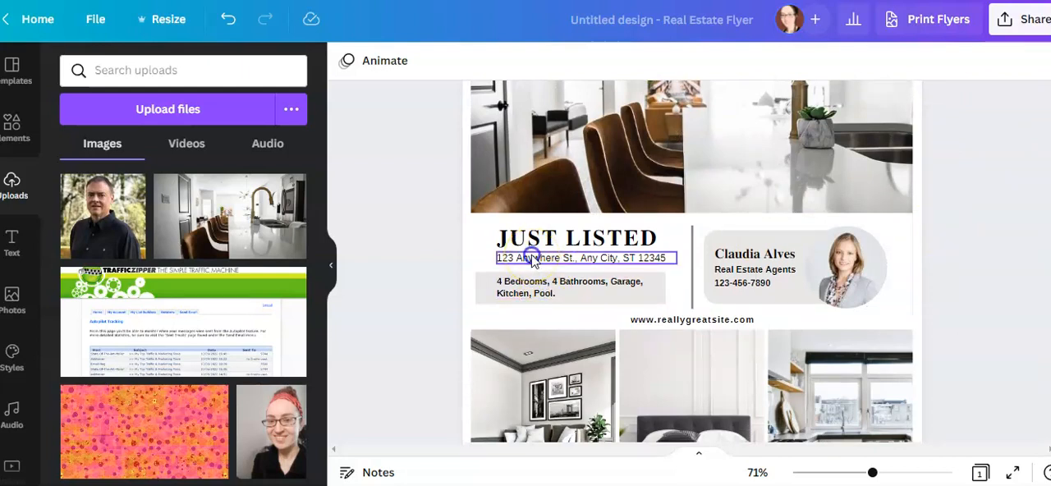
pyautogui.click(532, 261)
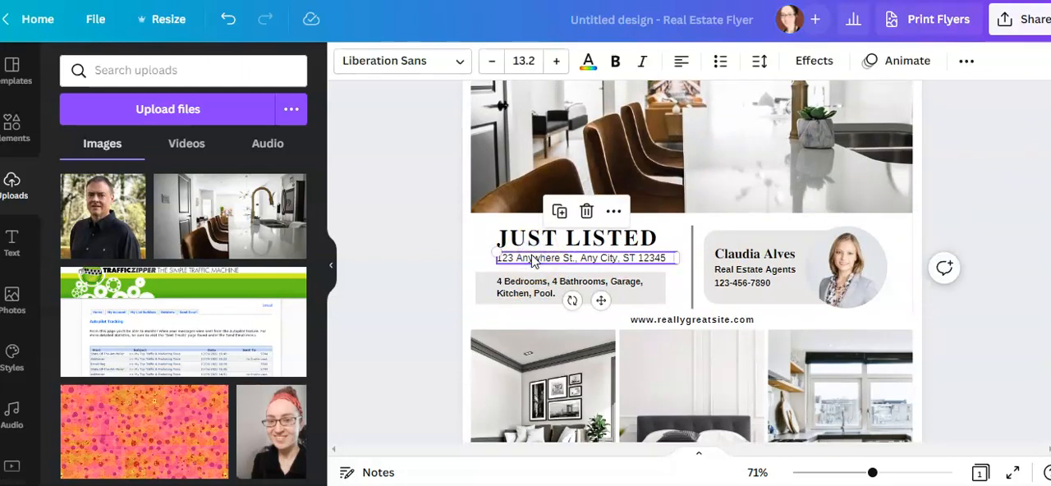
pyautogui.doubleClick(532, 259)
pyautogui.doubleClick(531, 257)
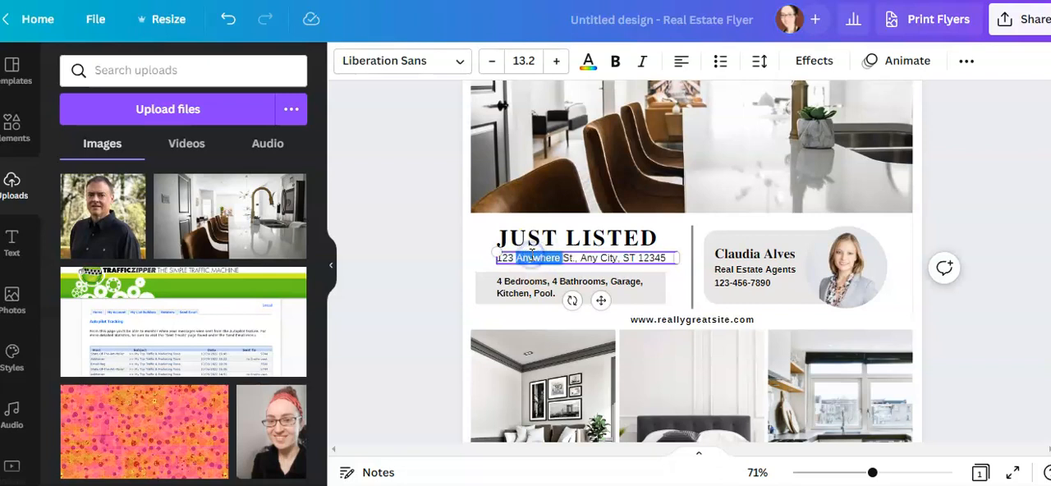
pyautogui.write('Main')
pyautogui.press('BackSpace')
pyautogui.press('BackSpace')
pyautogui.write('ple')
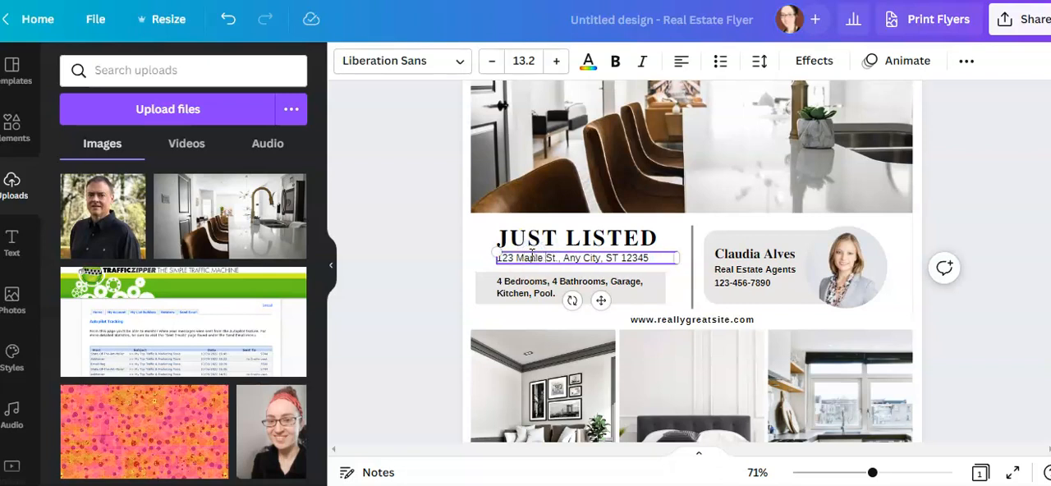
# Edit the property features text, changing Pool to Pond and the number of bathrooms to 3
pyautogui.click(509, 294)
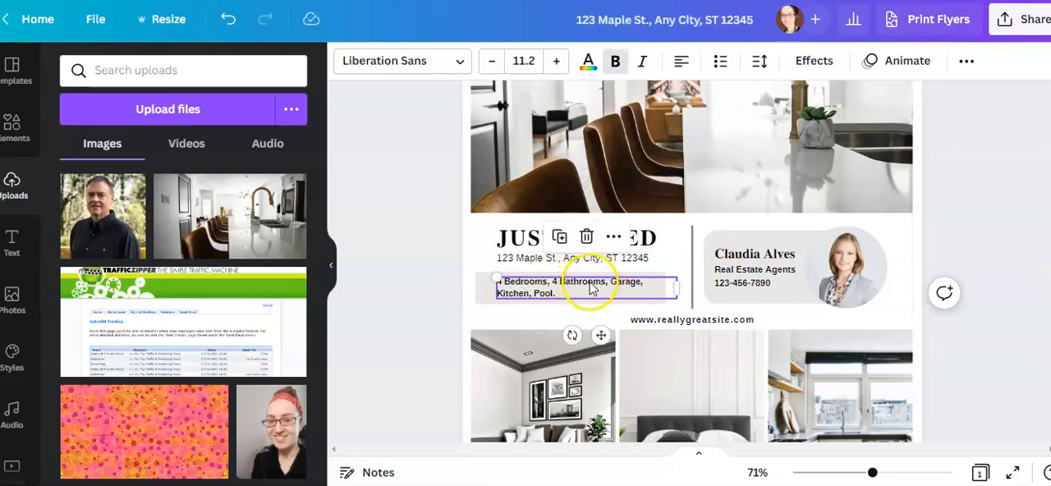
pyautogui.doubleClick(545, 297)
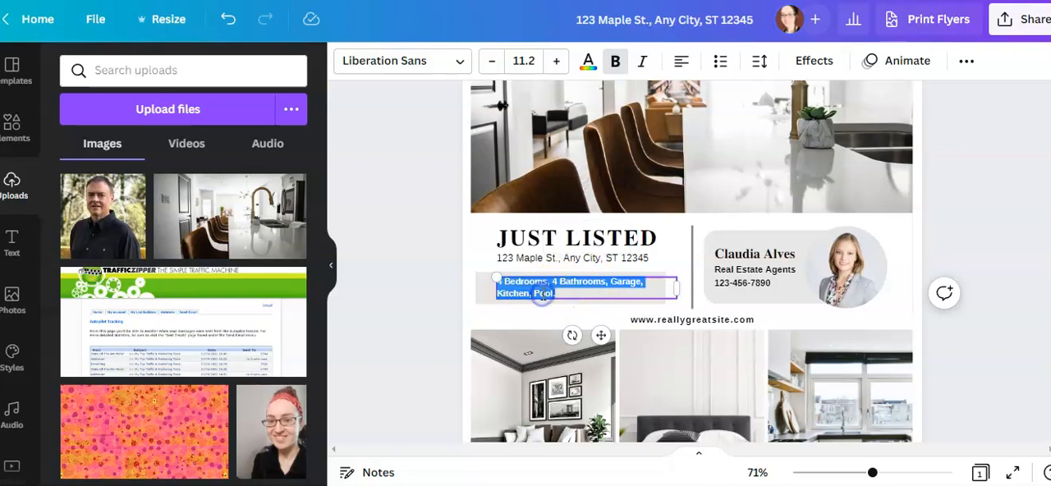
pyautogui.doubleClick(542, 294)
pyautogui.write('P')
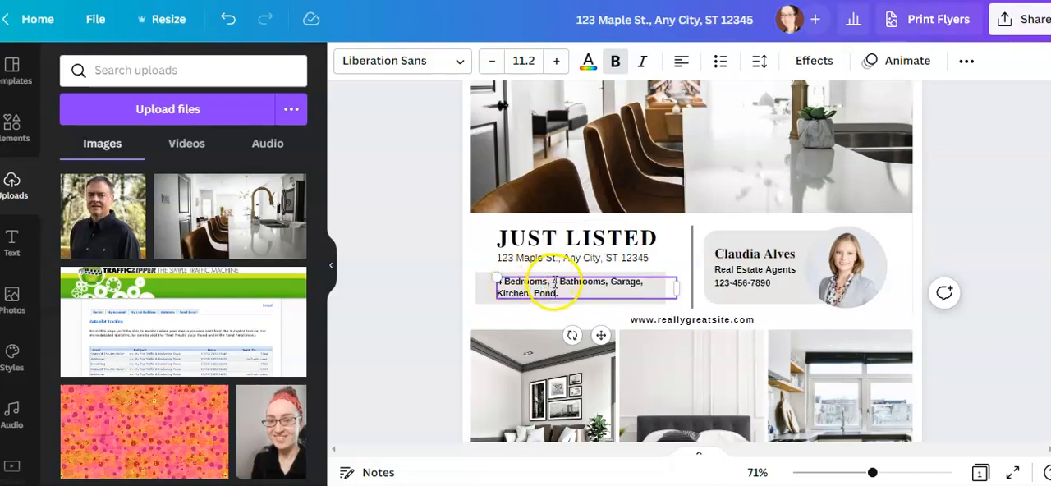
pyautogui.write('3')
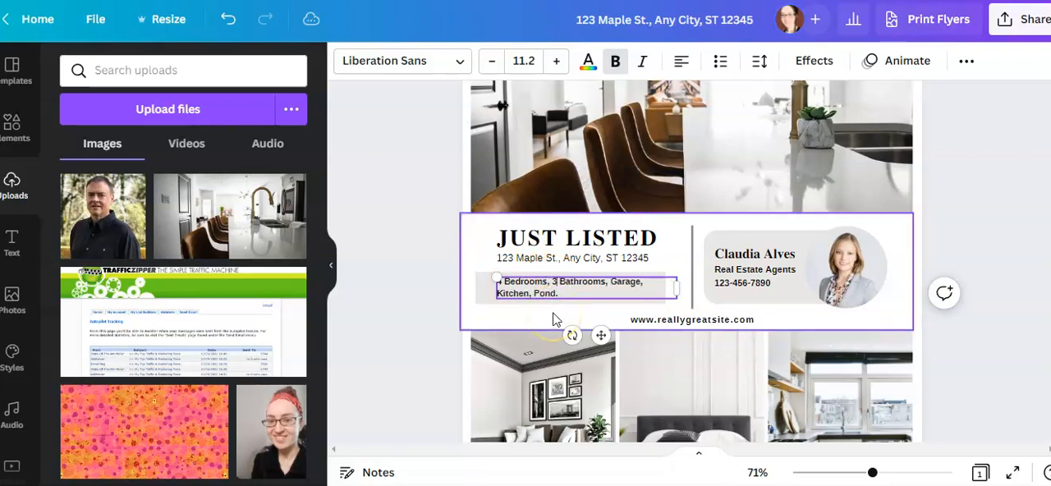
pyautogui.click(388, 321)
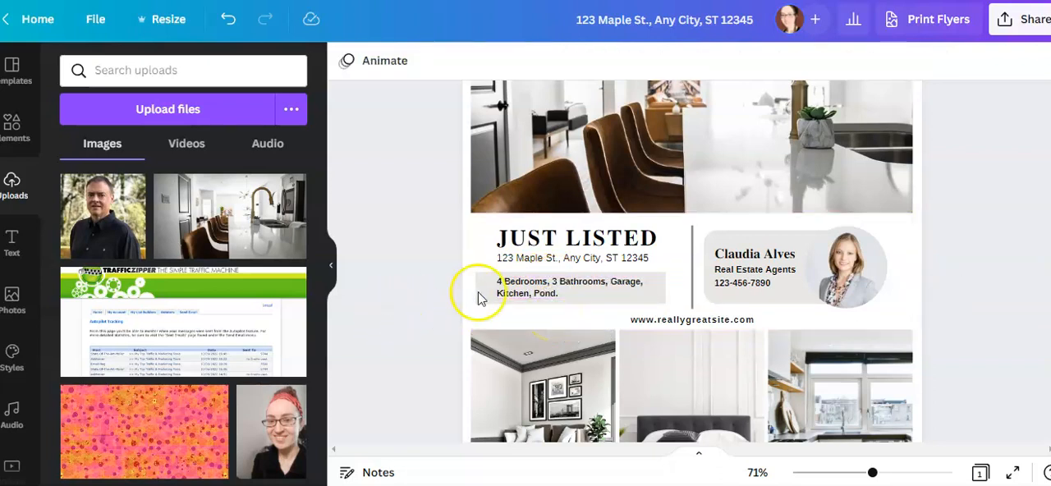
# Replace the agent's round portrait with the uploaded photo of the woman wearing glasses and a red headband
pyautogui.click(856, 279)
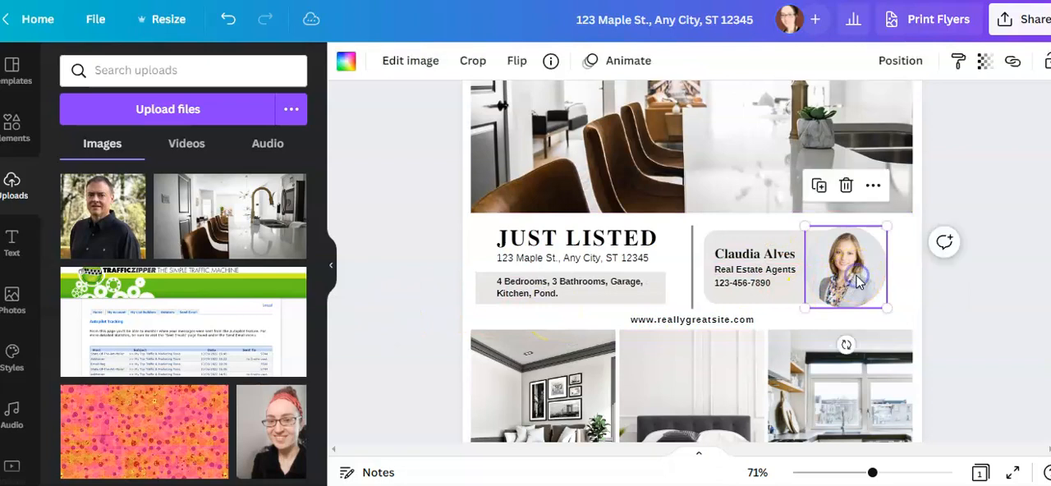
pyautogui.press('Delete')
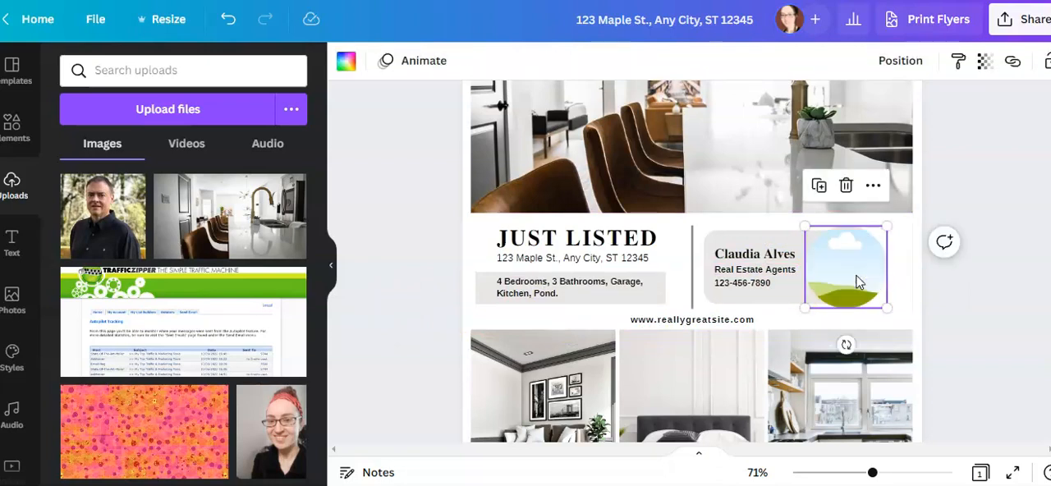
pyautogui.moveTo(267, 419); pyautogui.dragTo(834, 270)
pyautogui.click(983, 265)
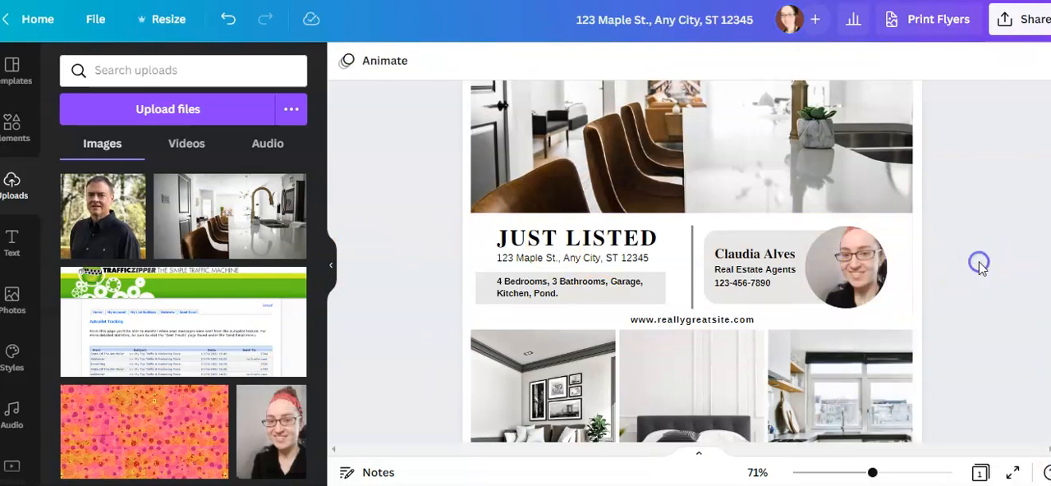
pyautogui.click(745, 274)
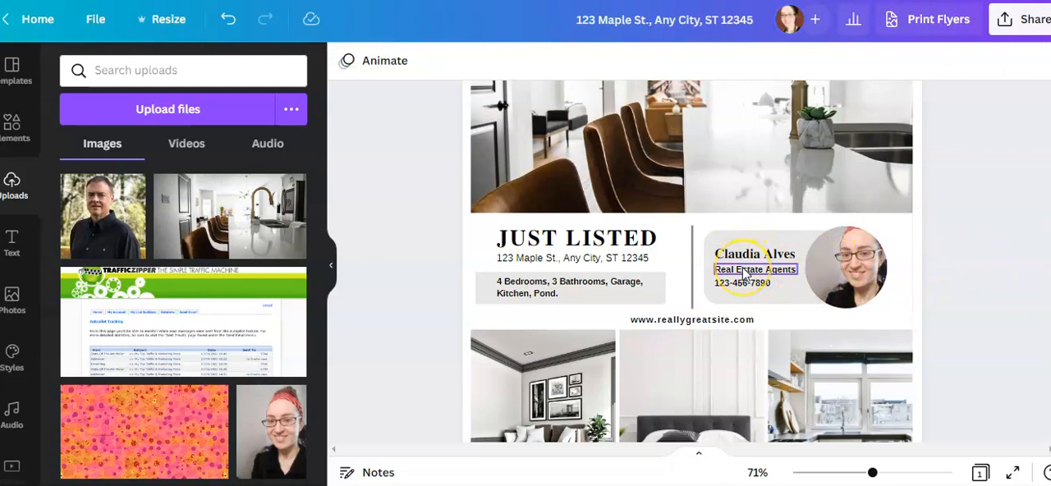
pyautogui.click(734, 288)
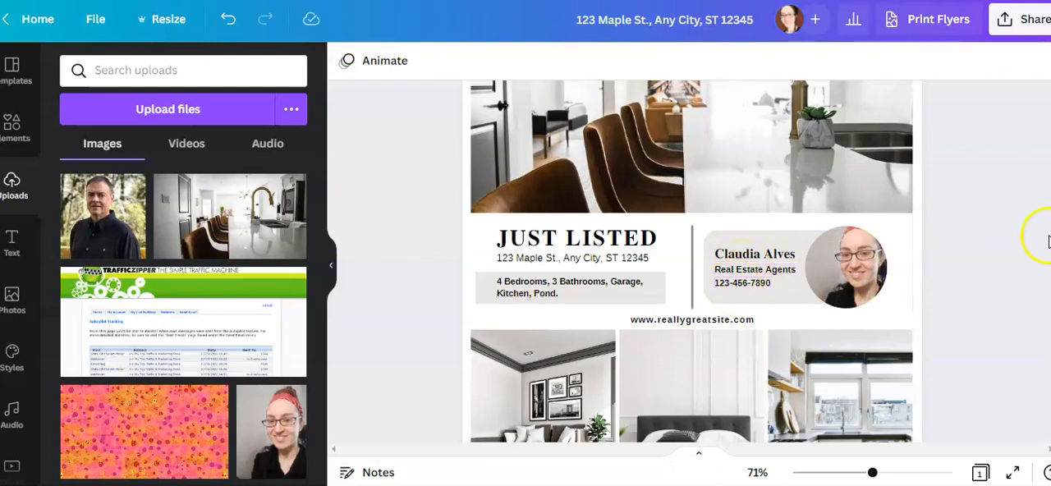
pyautogui.scroll(-3, 981, 242)
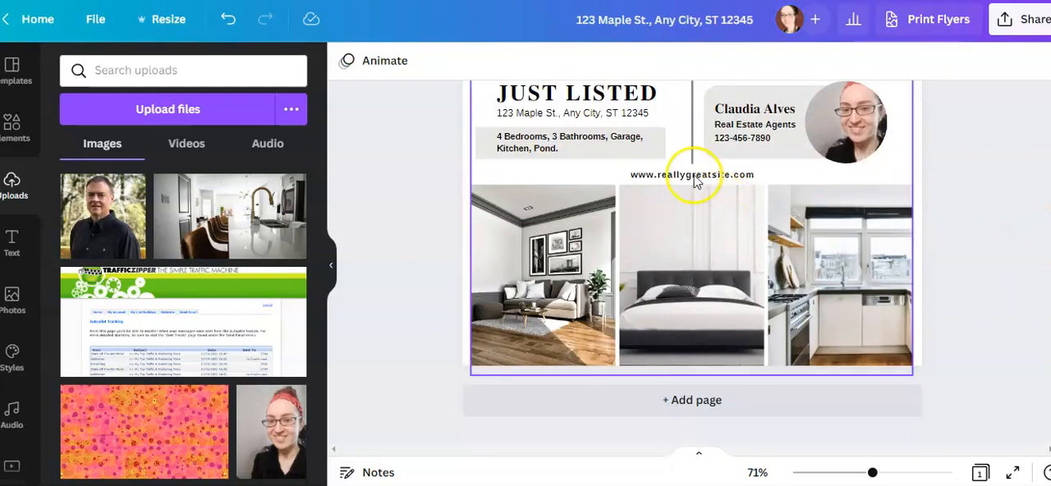
pyautogui.click(649, 180)
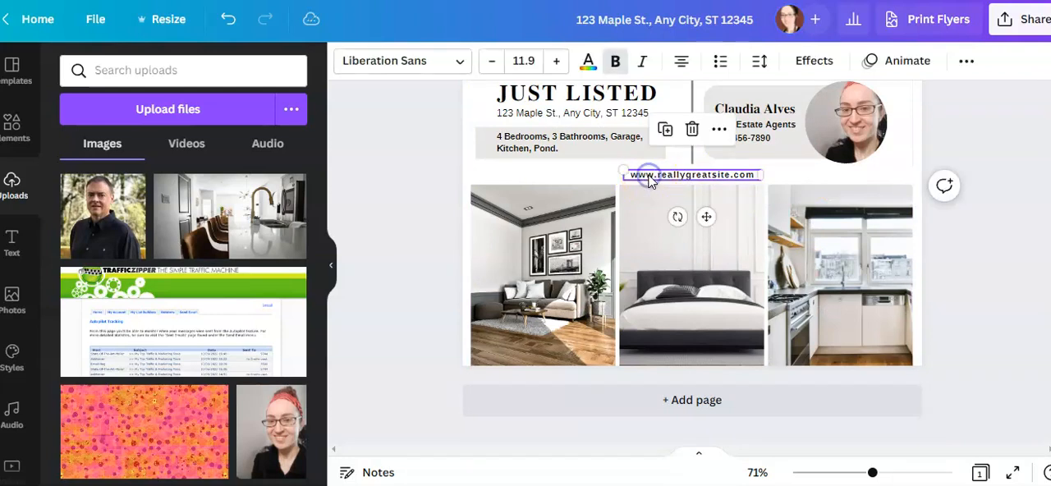
pyautogui.doubleClick(692, 175)
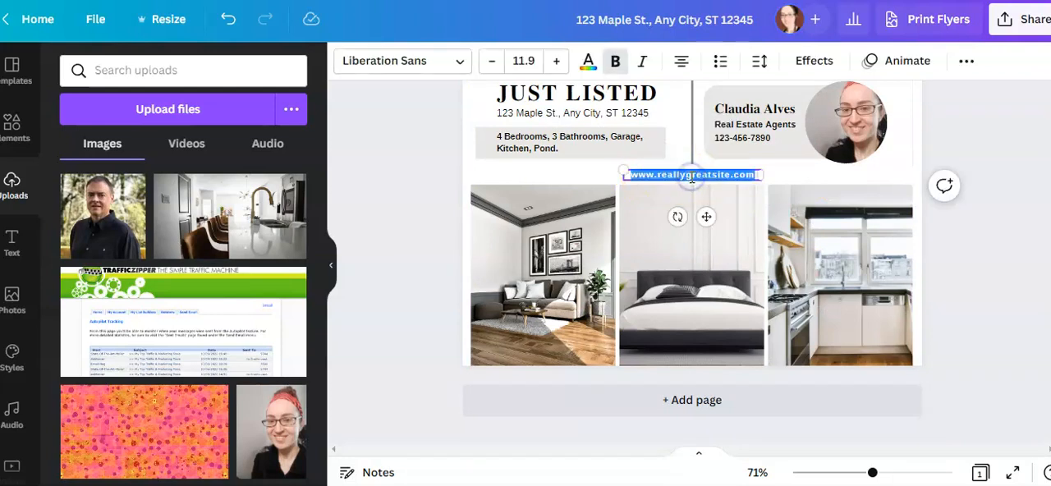
pyautogui.write('www.apri')
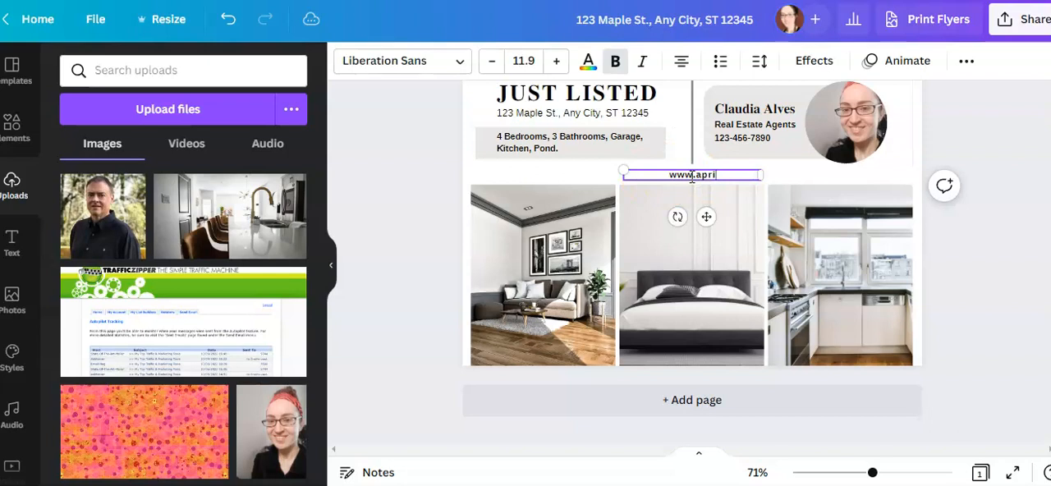
pyautogui.write('lsellshomes.com')
# Delete the living room, bedroom and kitchen photos from the three frames along the flyer's lower edge
pyautogui.click(538, 278)
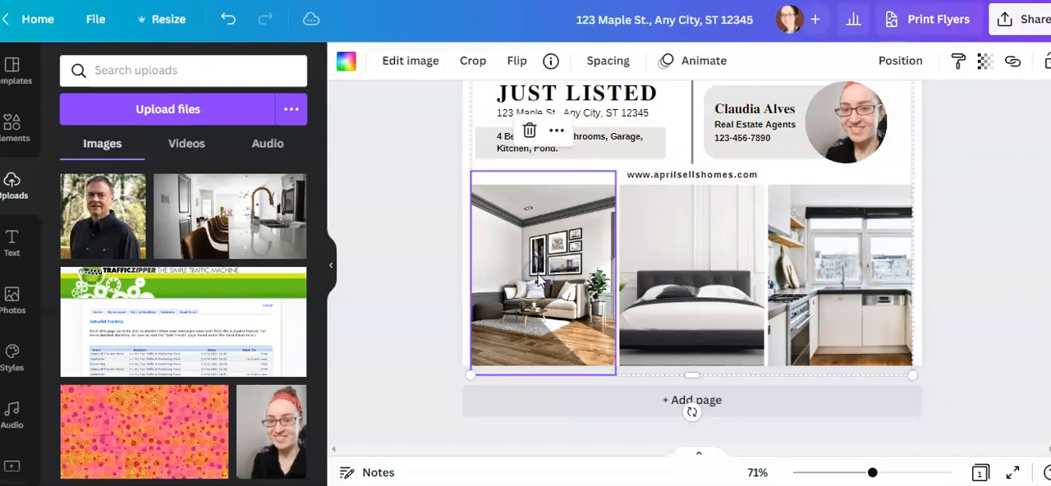
pyautogui.press('Delete')
pyautogui.click(666, 278)
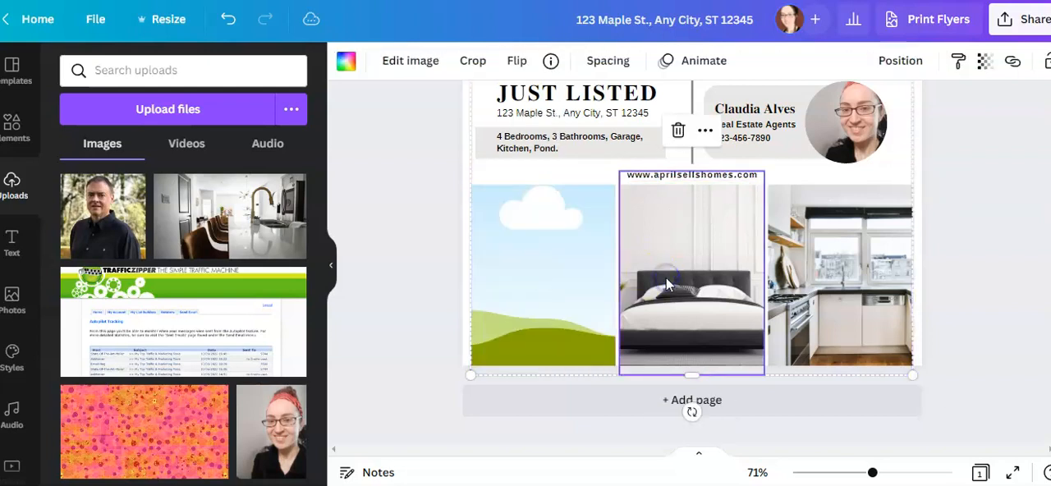
pyautogui.press('Delete')
pyautogui.click(818, 287)
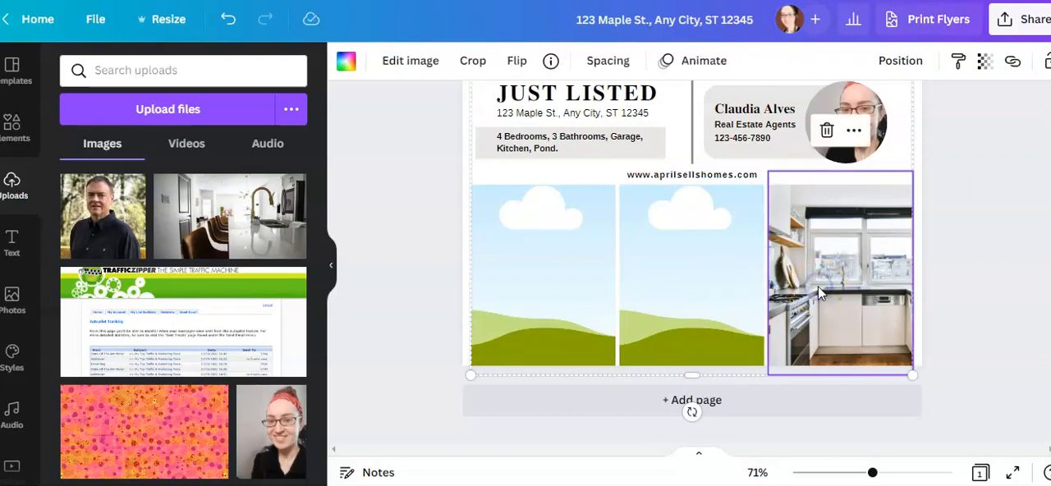
pyautogui.press('Delete')
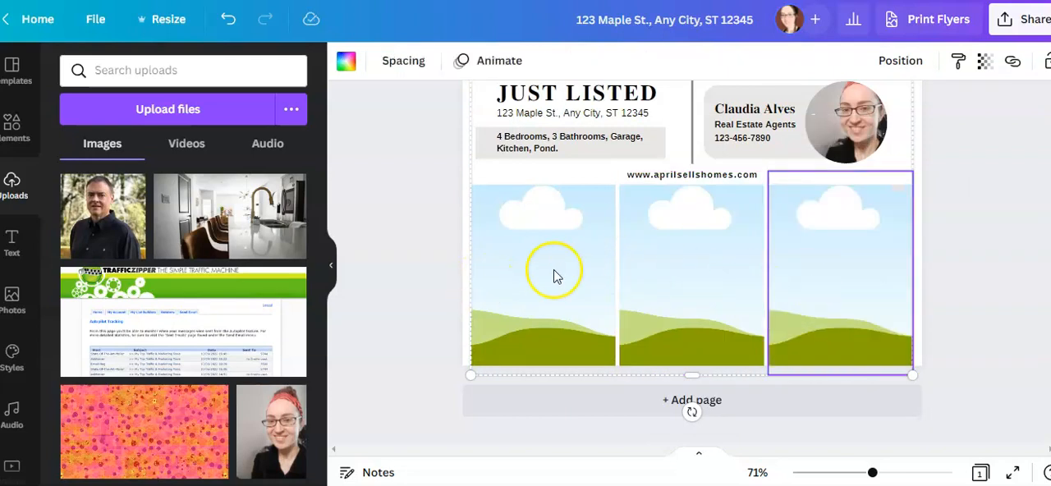
# Search the stock photos for bedroom and place the bright bedroom with light blue bedding in the left empty frame
pyautogui.moveTo(319, 185); pyautogui.dragTo(364, 30)
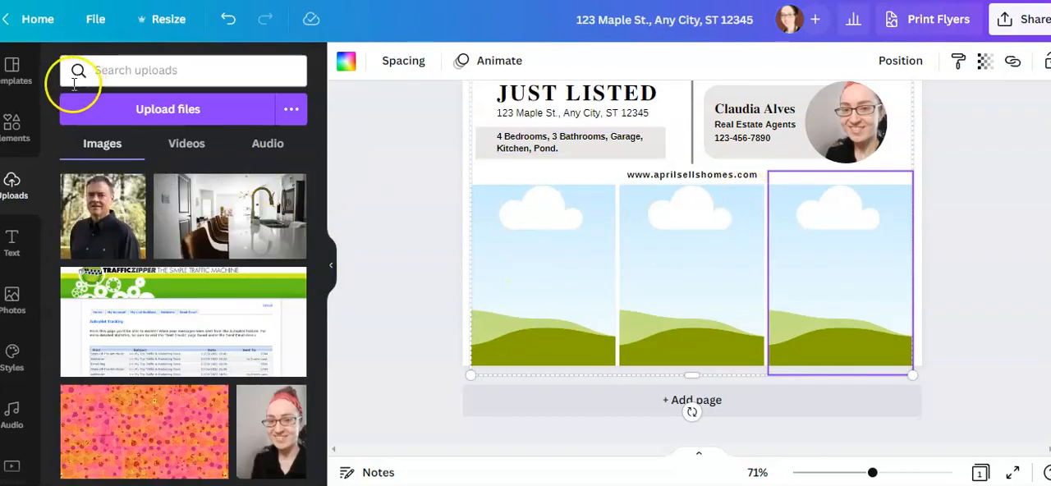
pyautogui.click(11, 314)
pyautogui.click(170, 70)
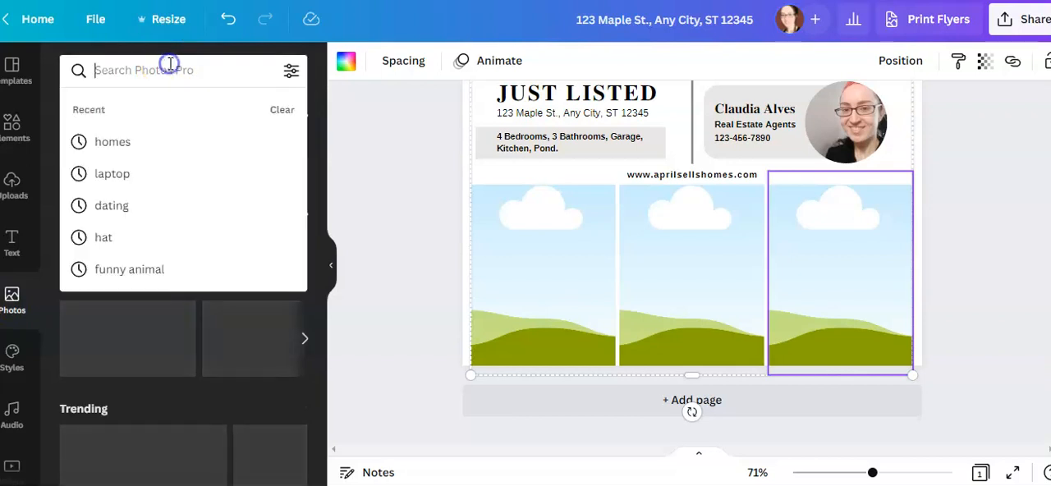
pyautogui.write('bedrto')
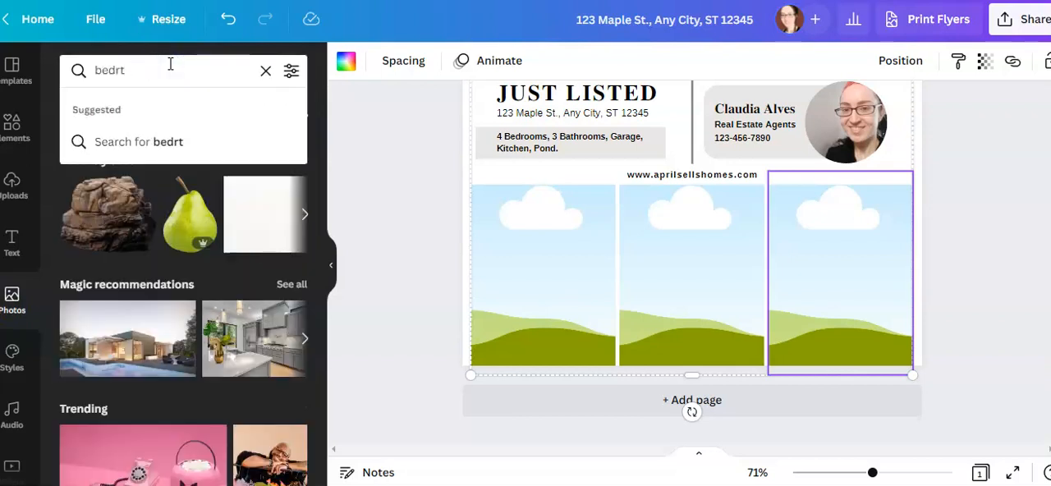
pyautogui.press('BackSpace')
pyautogui.write('oom')
pyautogui.press('Return')
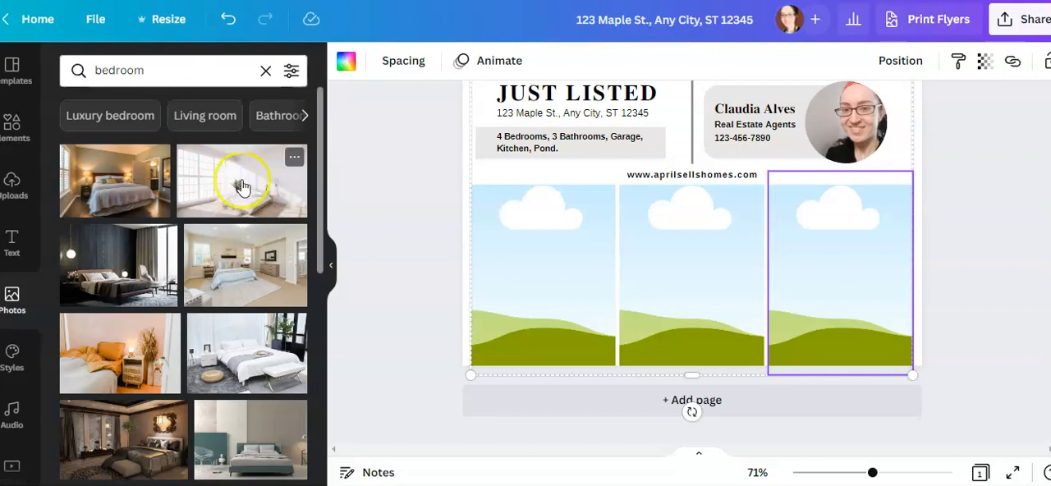
pyautogui.moveTo(243, 267); pyautogui.dragTo(491, 280)
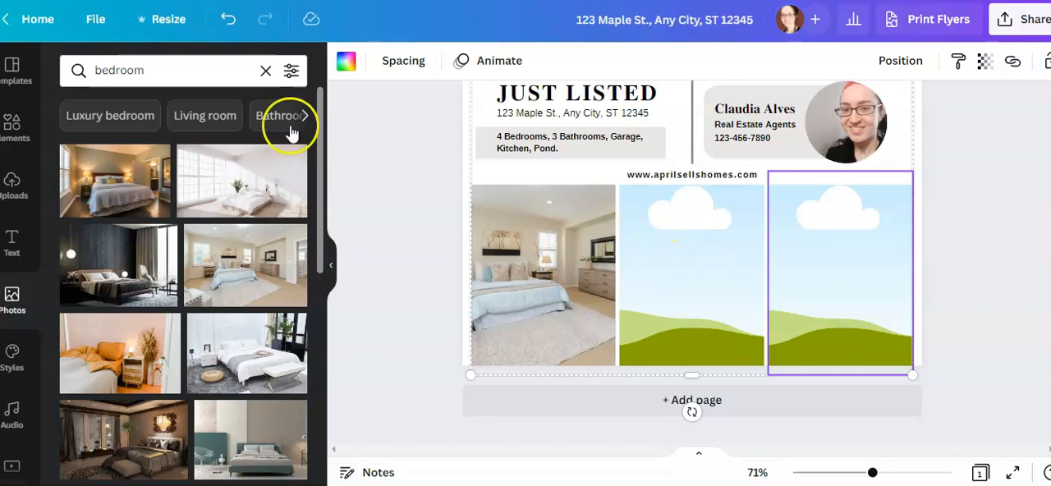
# Search the stock photos for bathroom and place the white marble bathroom with glass shower in the middle frame
pyautogui.doubleClick(186, 70)
pyautogui.write('bathroom')
pyautogui.press('Return')
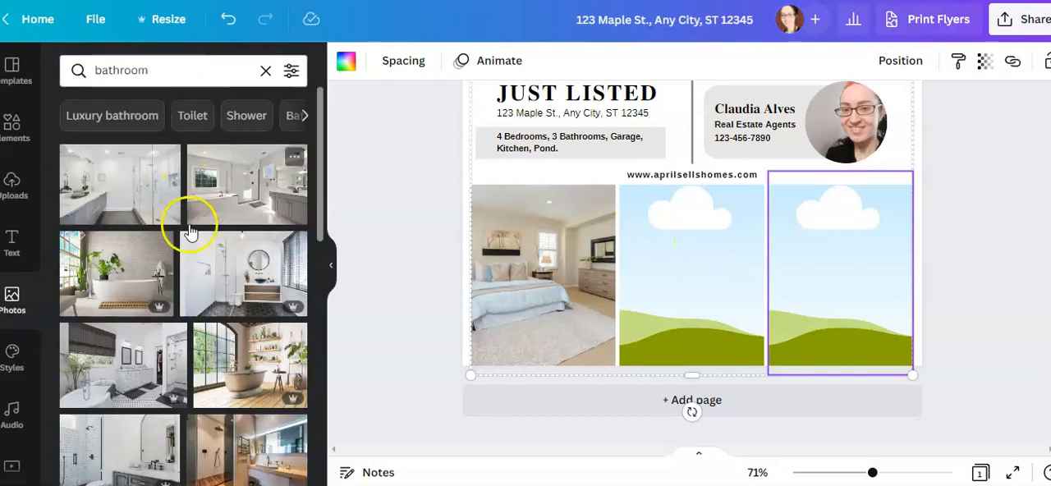
pyautogui.moveTo(235, 188); pyautogui.dragTo(648, 251)
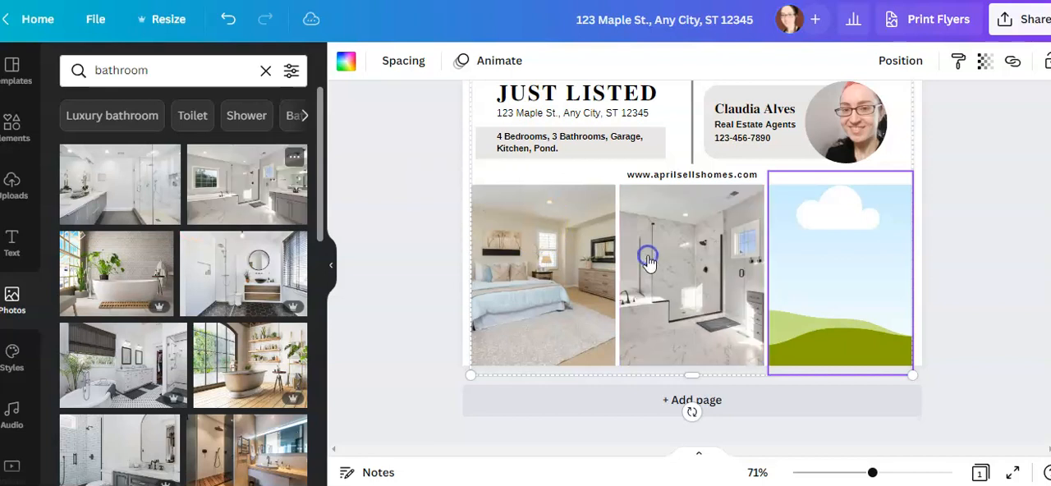
# Search the stock photos for pond and place the autumn pond landscape in the right empty frame
pyautogui.click(383, 308)
pyautogui.click(166, 74)
pyautogui.doubleClick(168, 75)
pyautogui.write('pond')
pyautogui.press('Return')
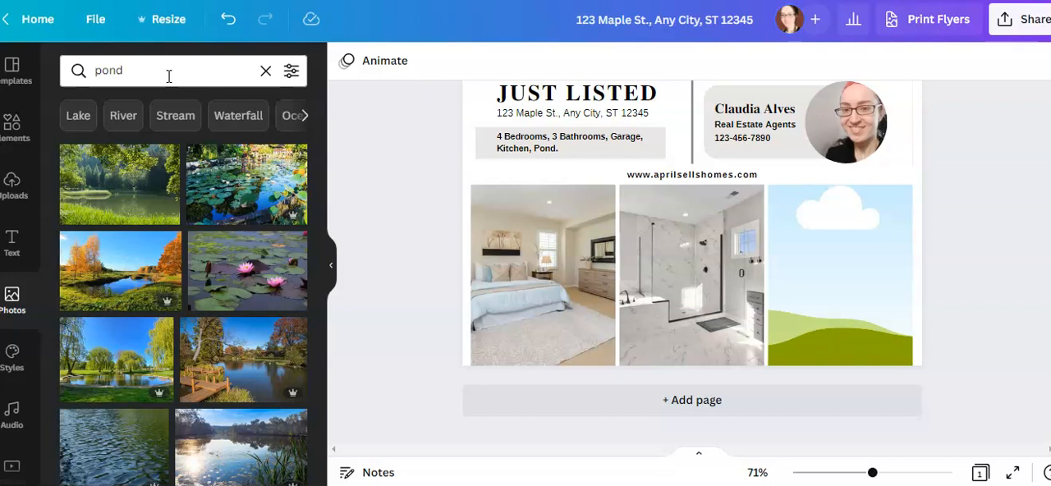
pyautogui.moveTo(115, 271); pyautogui.dragTo(798, 246)
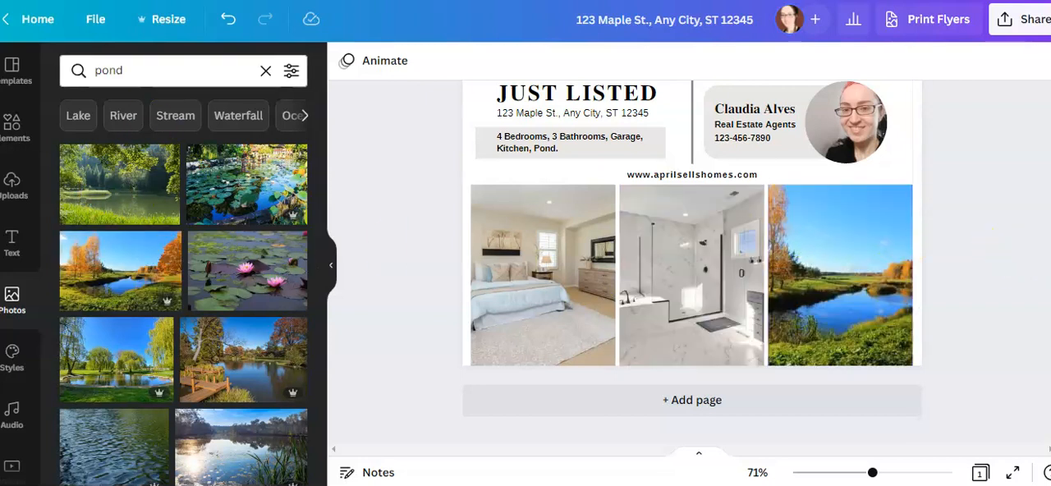
# Review the whole flyer from the large kitchen photo down to the three lower photos
pyautogui.scroll(6, 1032, 153)
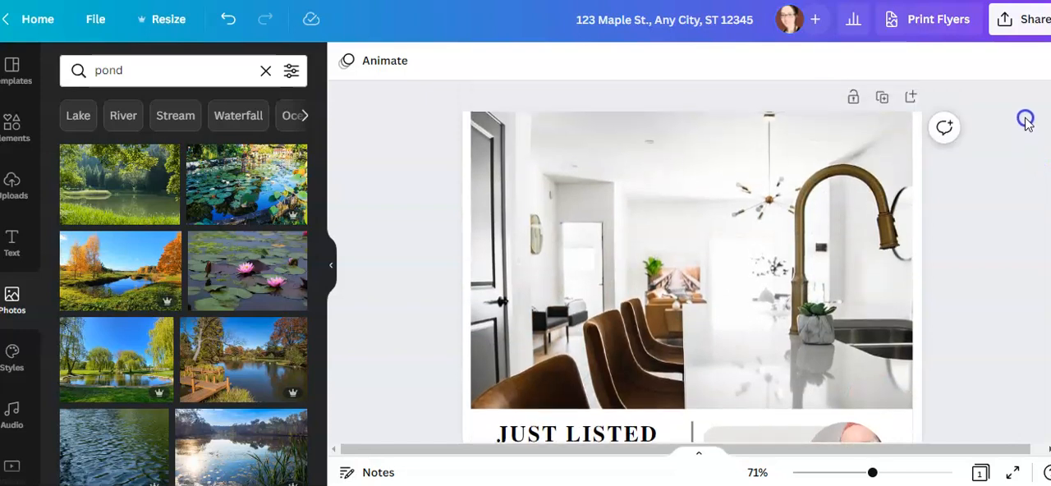
pyautogui.scroll(-5, 1045, 206)
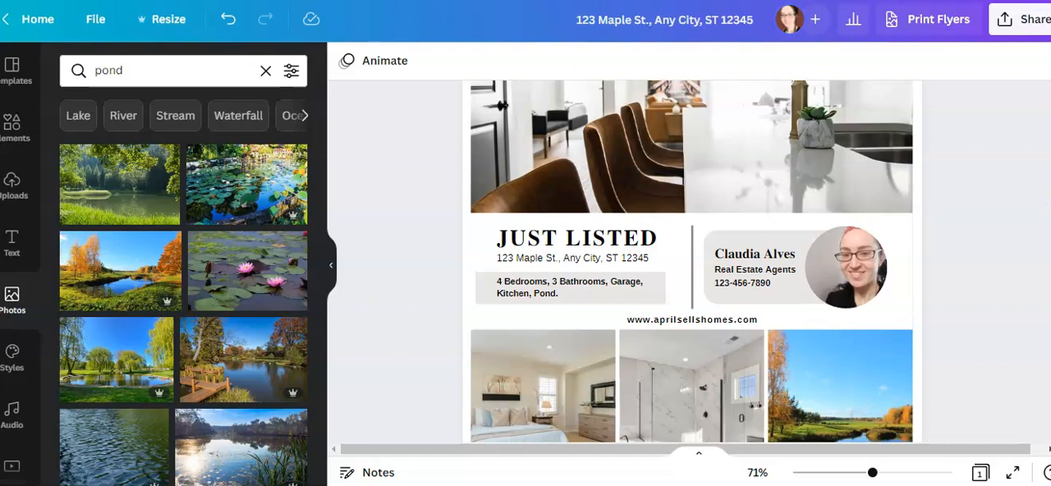
pyautogui.scroll(5, 1045, 212)
pyautogui.scroll(-4, 1045, 212)
pyautogui.scroll(-3, 1025, 64)
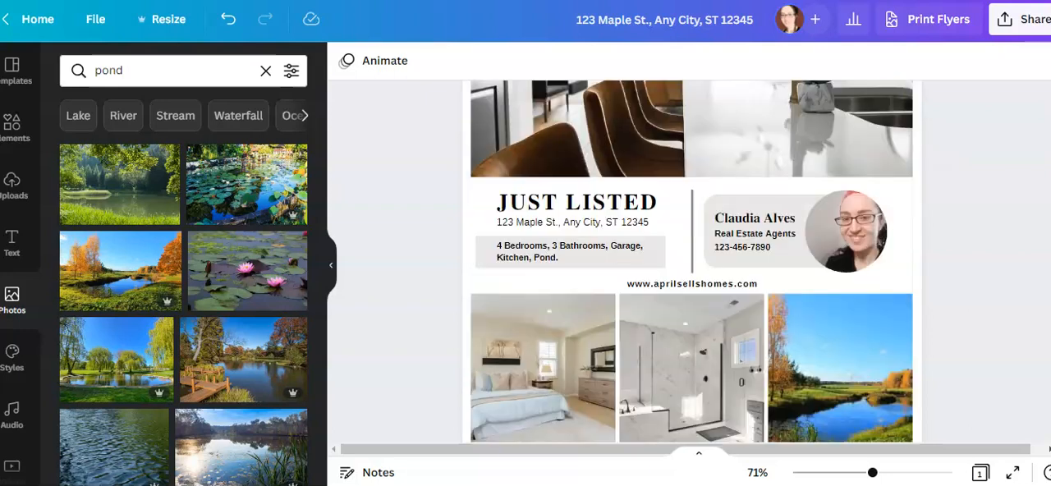
pyautogui.scroll(6, 1025, 64)
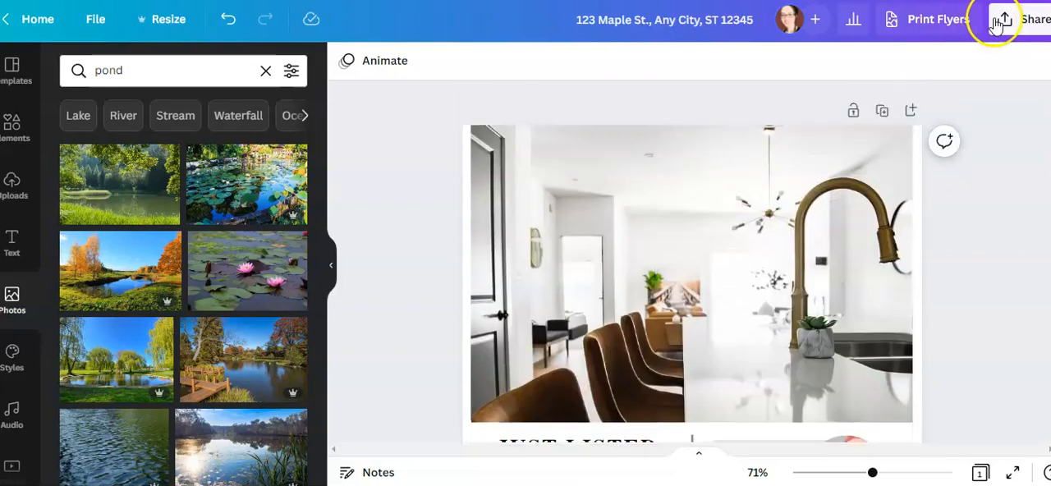
# Download the flyer as a PNG file at size 1
pyautogui.click(1011, 28)
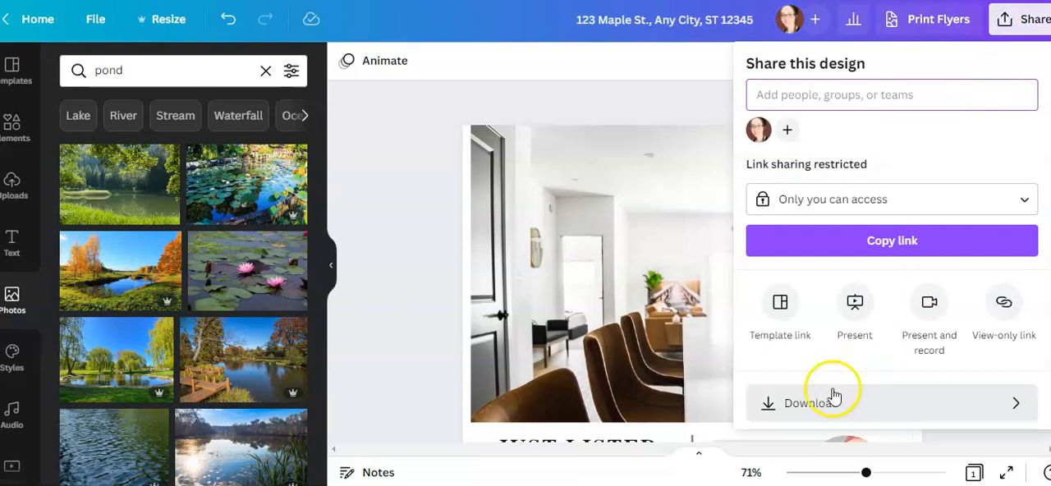
pyautogui.scroll(-2, 892, 246)
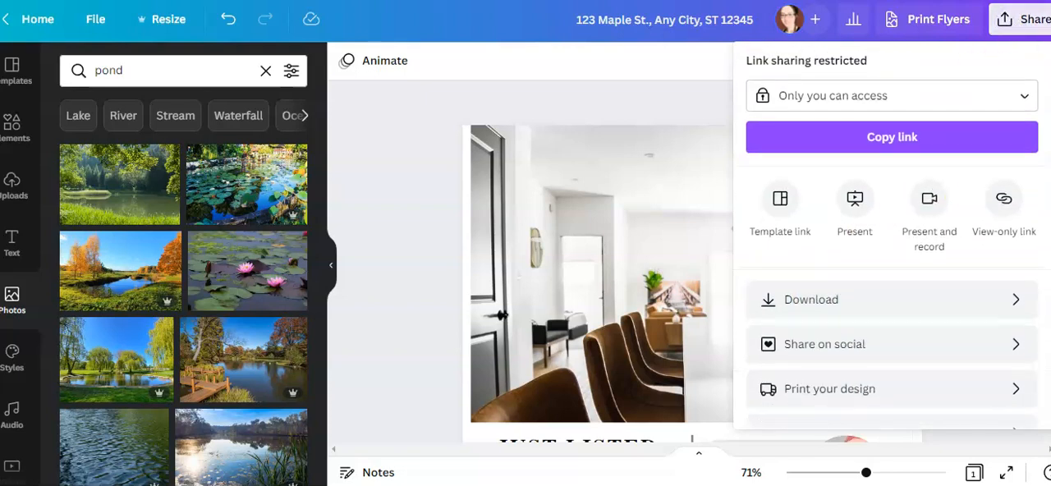
pyautogui.click(846, 304)
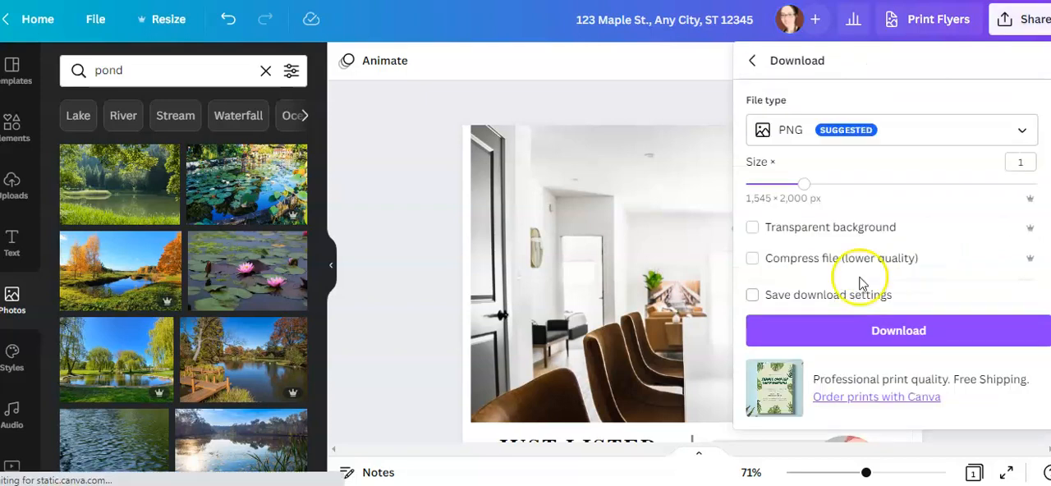
pyautogui.click(862, 332)
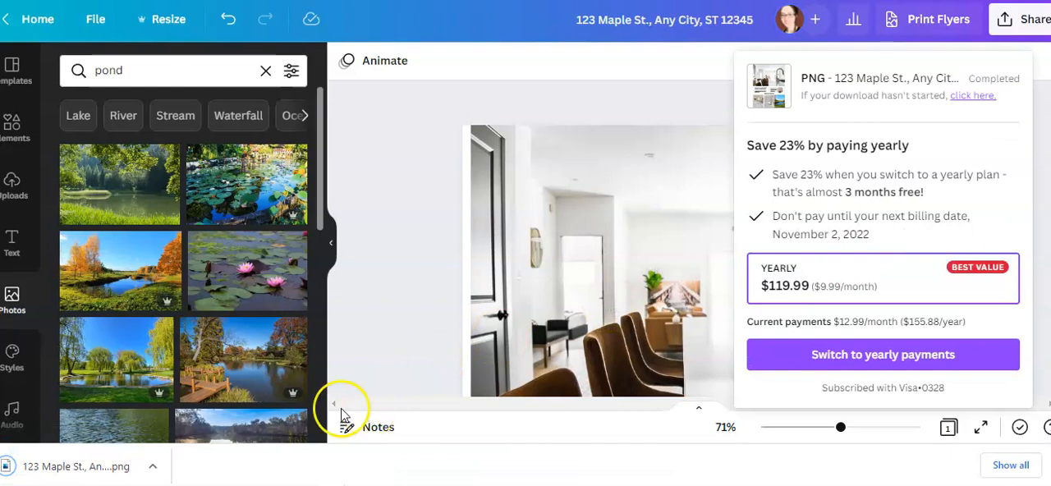
# View the downloaded flyer PNG in the image viewer, switch back to Canva in Chrome and dismiss the download message
pyautogui.click(152, 473)
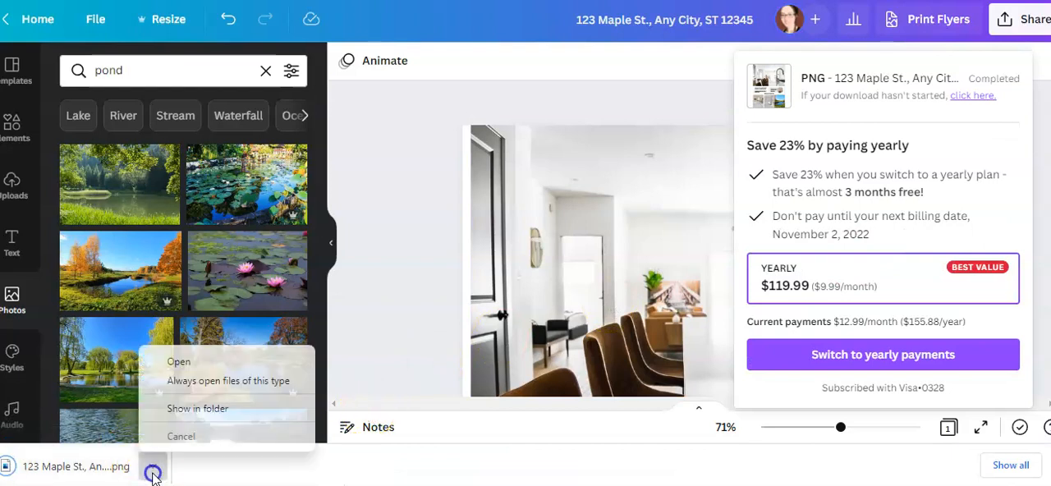
pyautogui.click(179, 376)
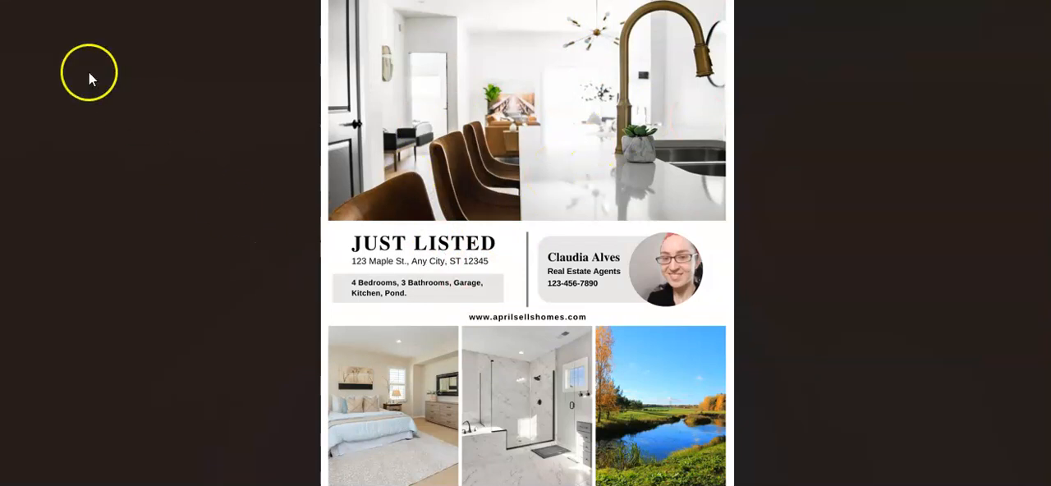
pyautogui.moveTo(527, 485)
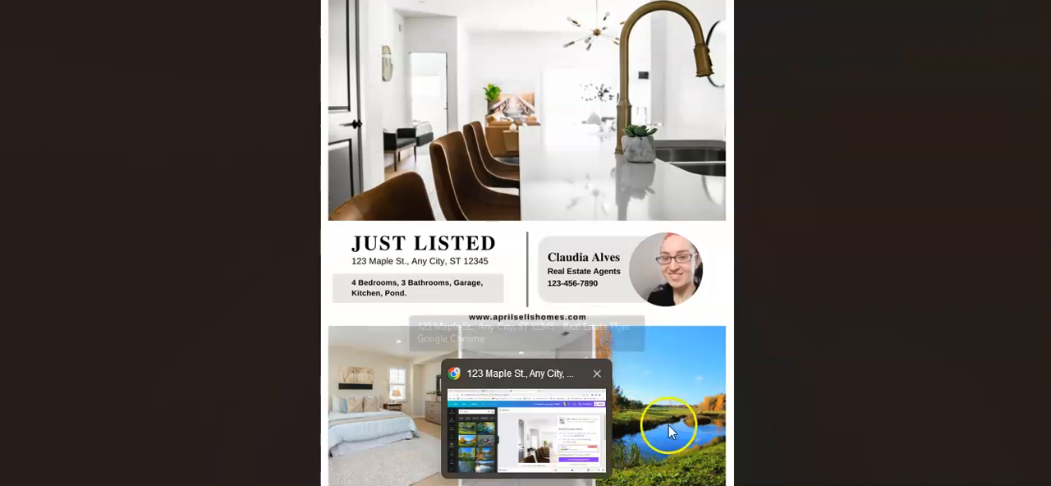
pyautogui.click(527, 485)
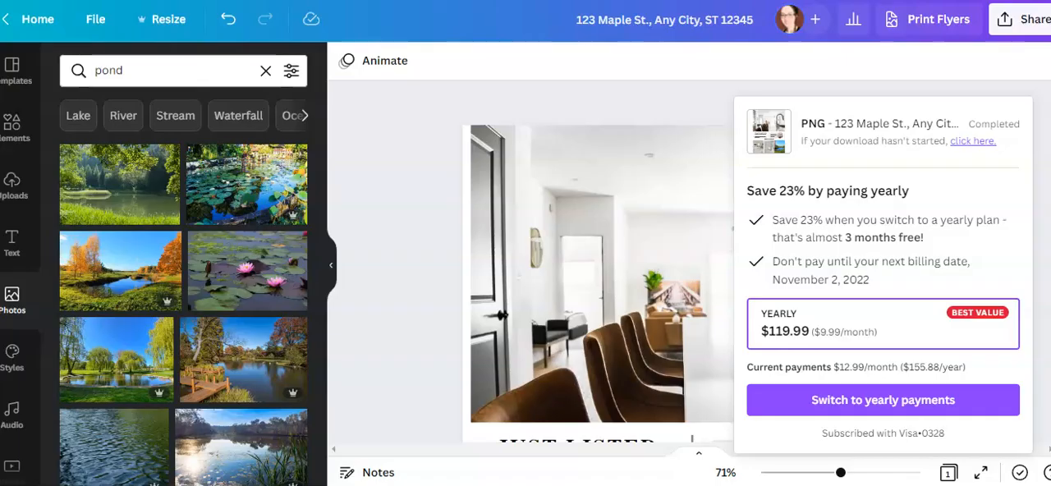
pyautogui.click(818, 91)
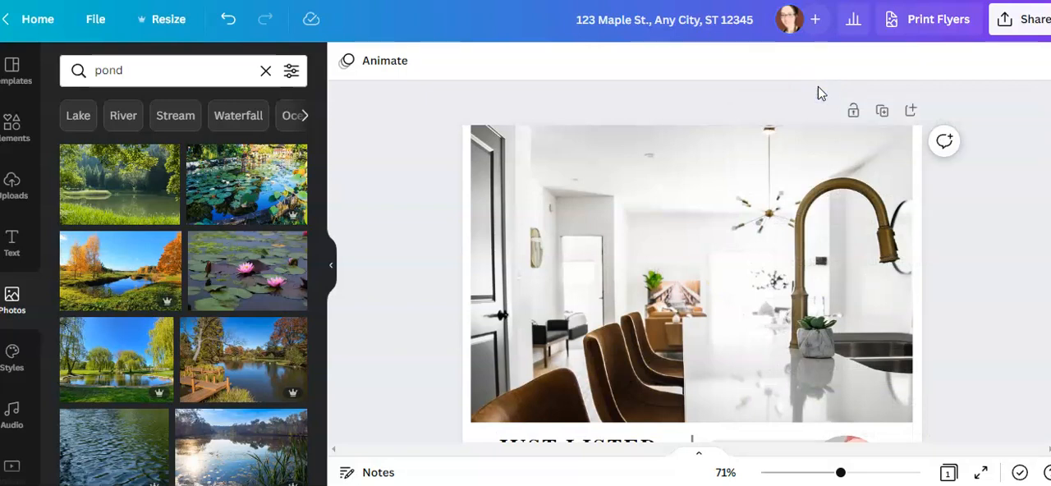
# Open the flyer printing options and review the pages to print, paper type, paper finish, quantity and pickup information
pyautogui.click(948, 27)
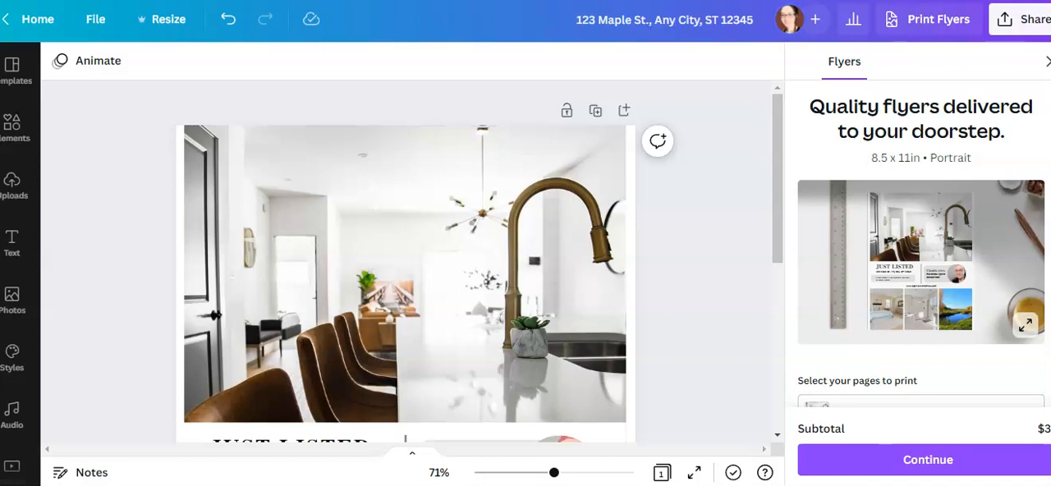
pyautogui.scroll(-2, 801, 310)
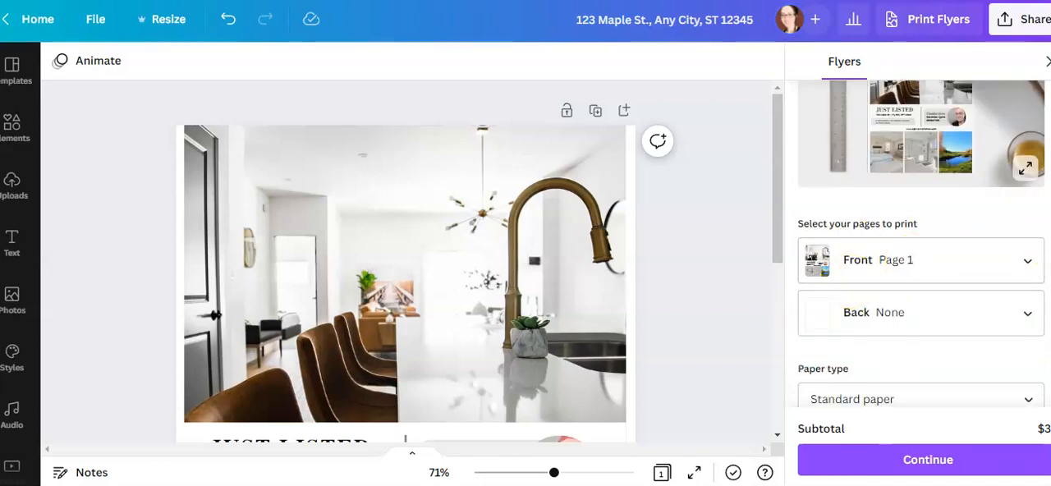
pyautogui.scroll(-3, 920, 246)
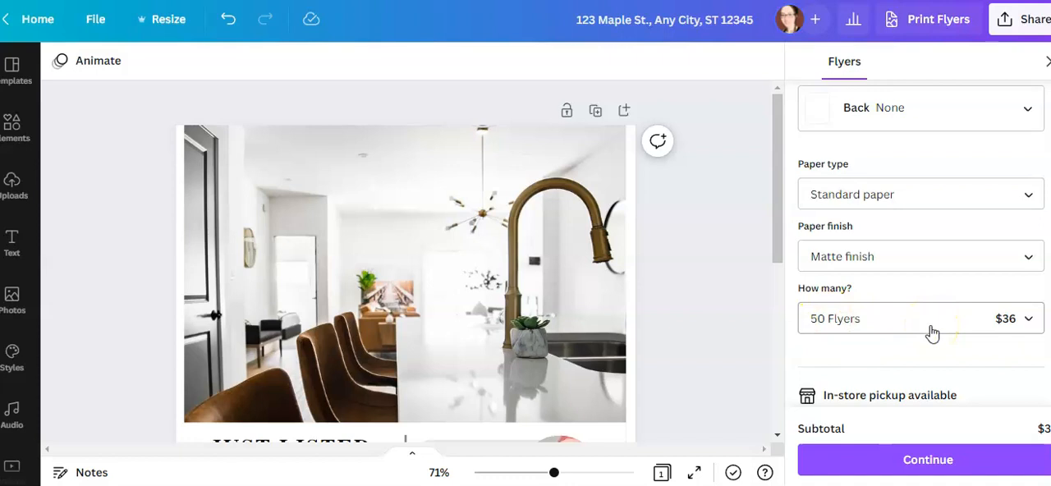
pyautogui.scroll(-3, 932, 332)
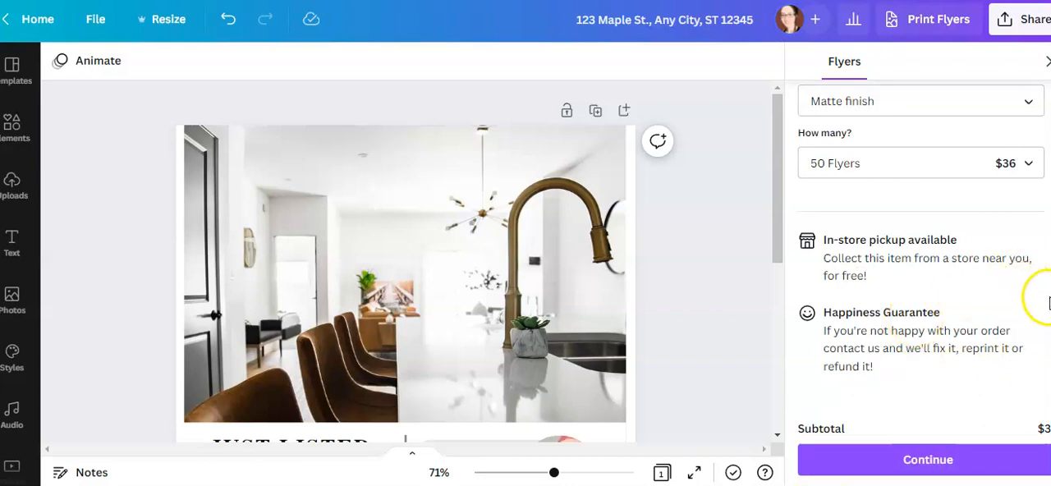
pyautogui.scroll(5, 920, 247)
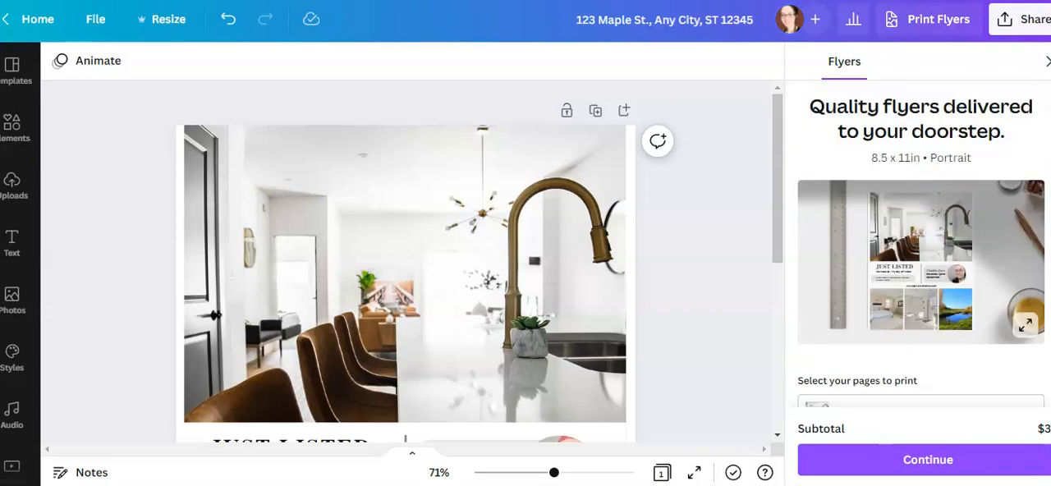